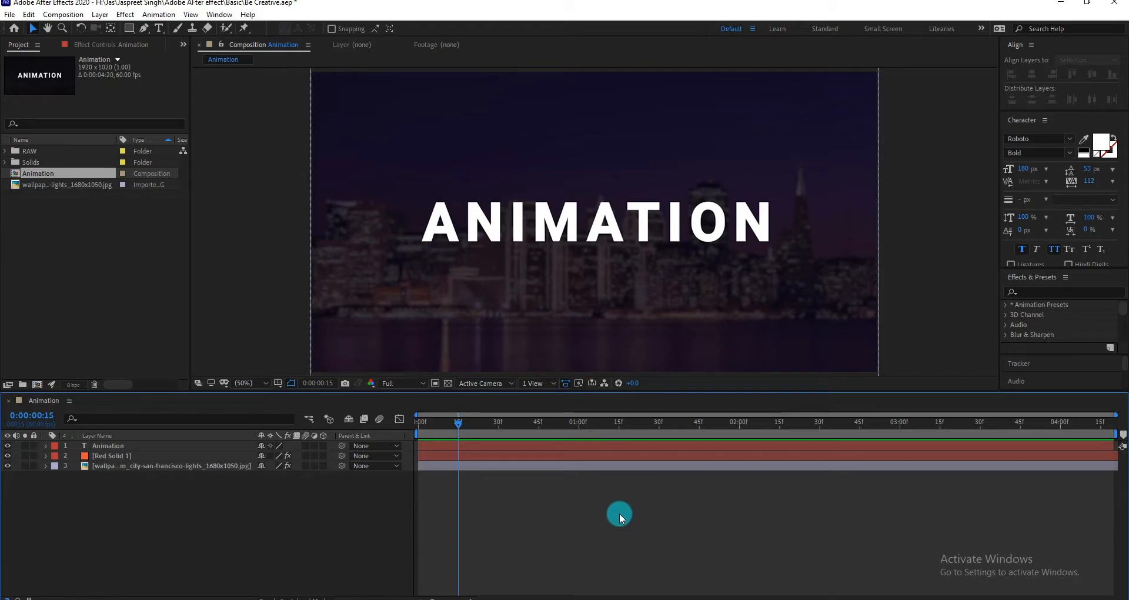
Add a Rotation text animator to the Animation text layer.
click(167, 447)
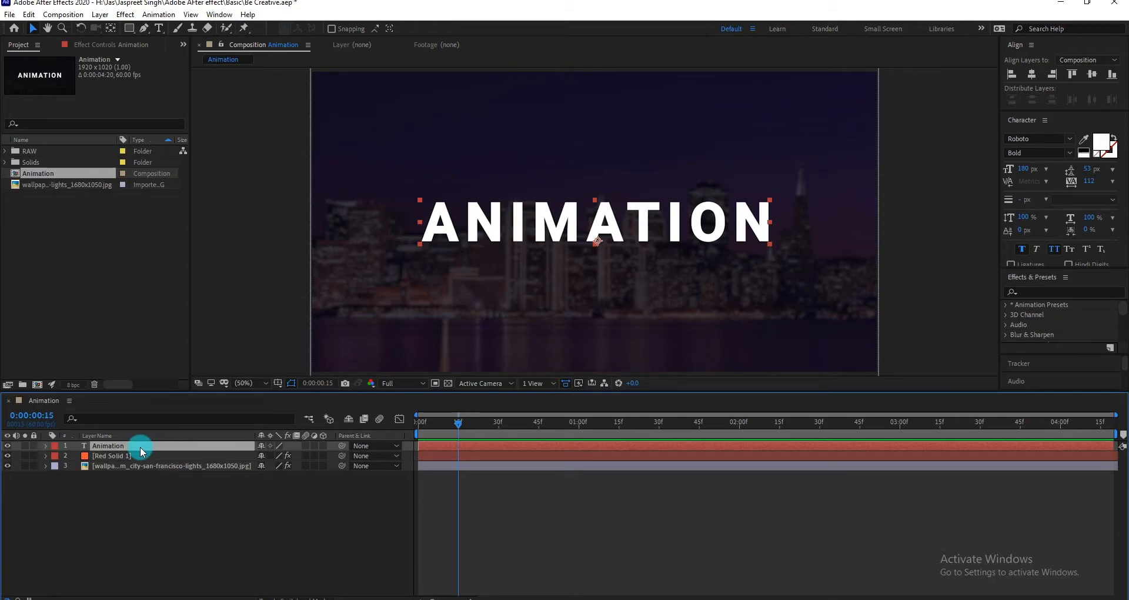
click(46, 447)
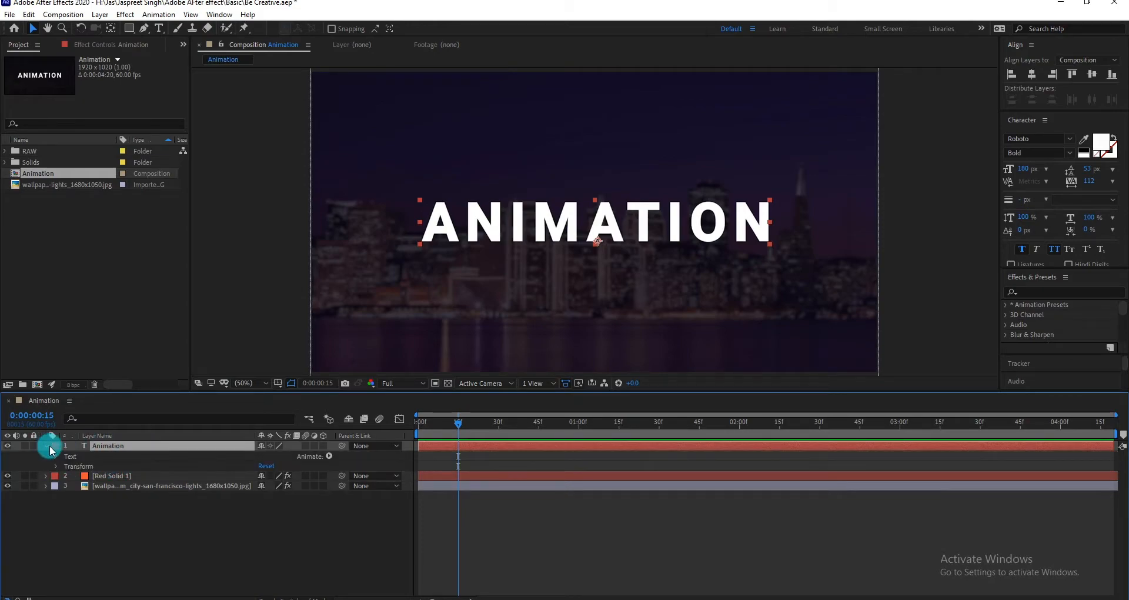
click(329, 457)
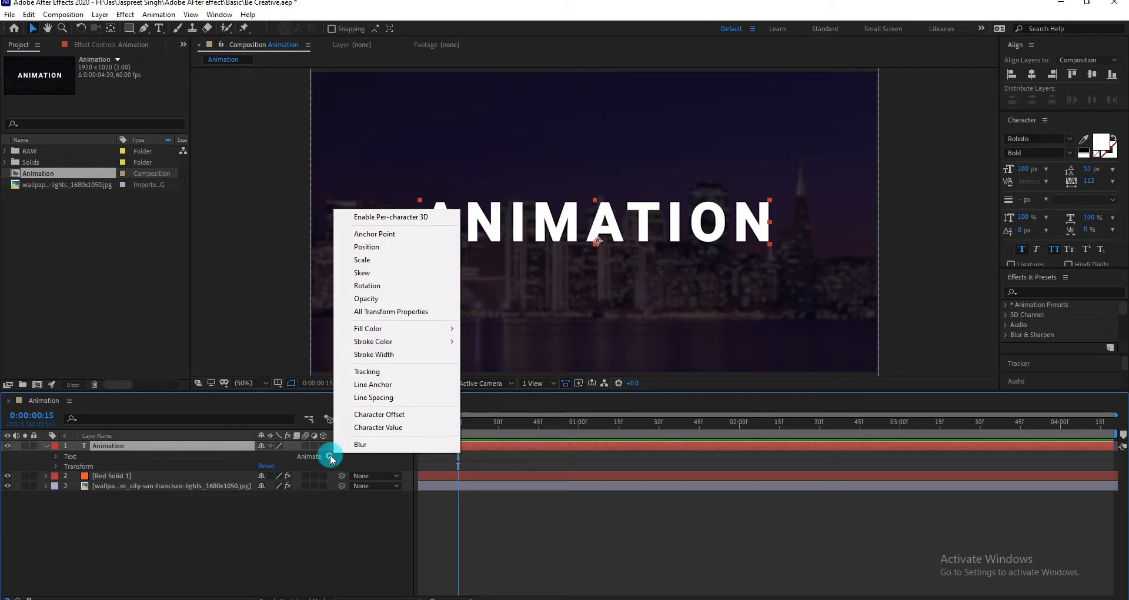
click(382, 287)
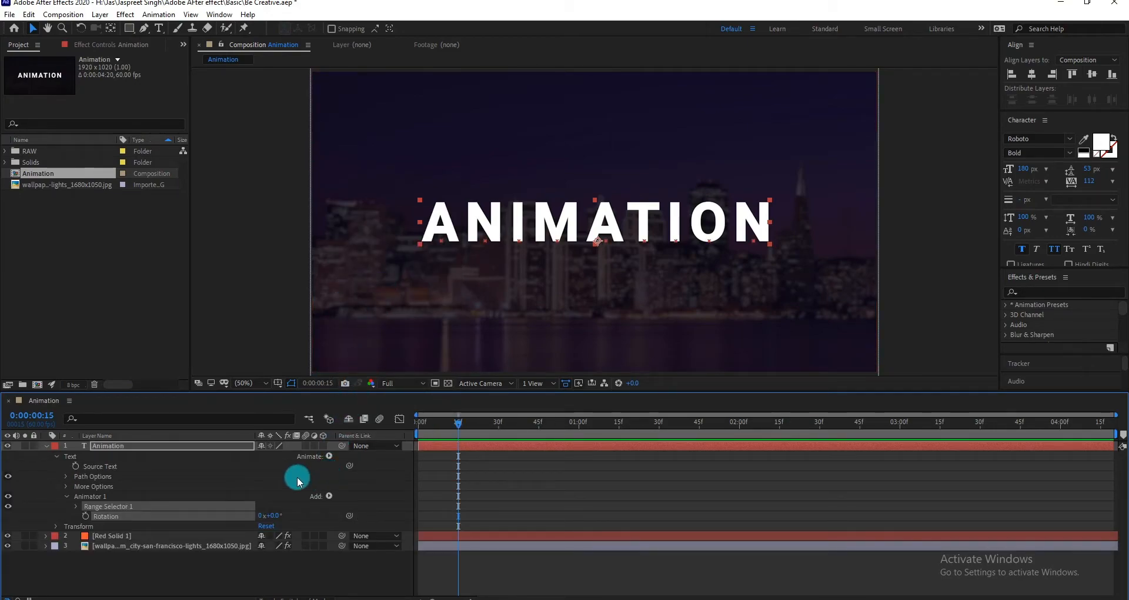
Enable per-character 3D for the text animator and set its Y Rotation to 90°.
click(330, 497)
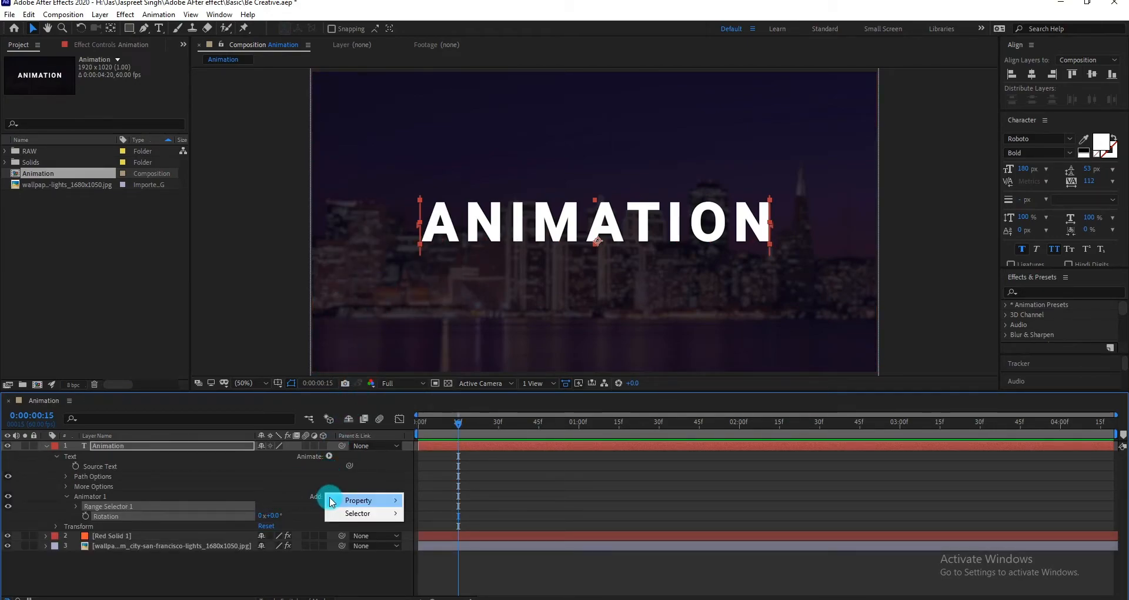
mouse_move(330, 499)
mouse_move(460, 402)
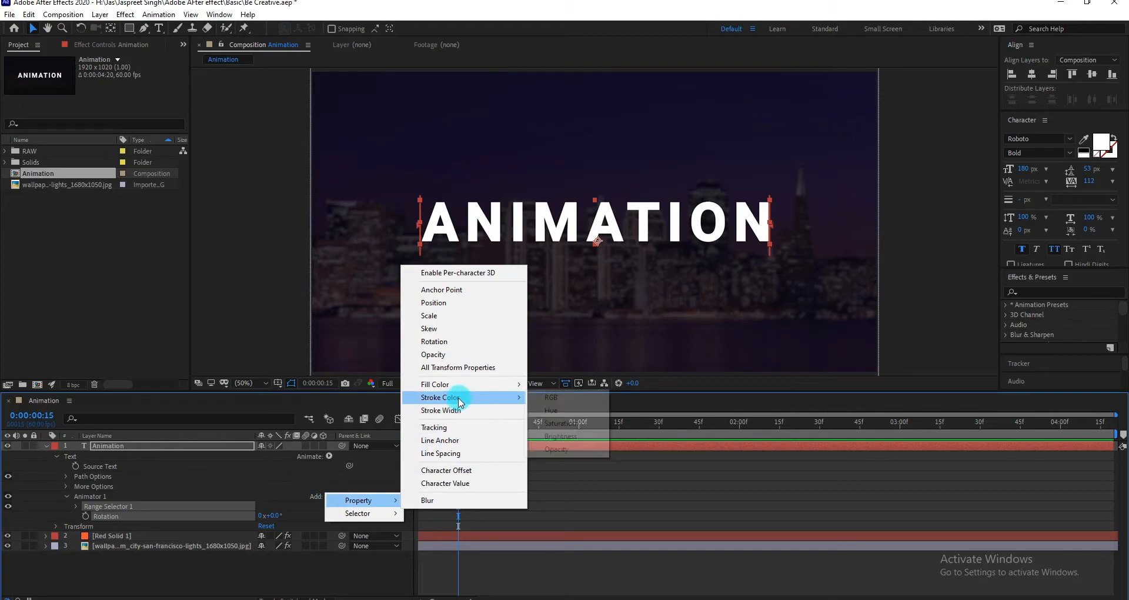
click(502, 272)
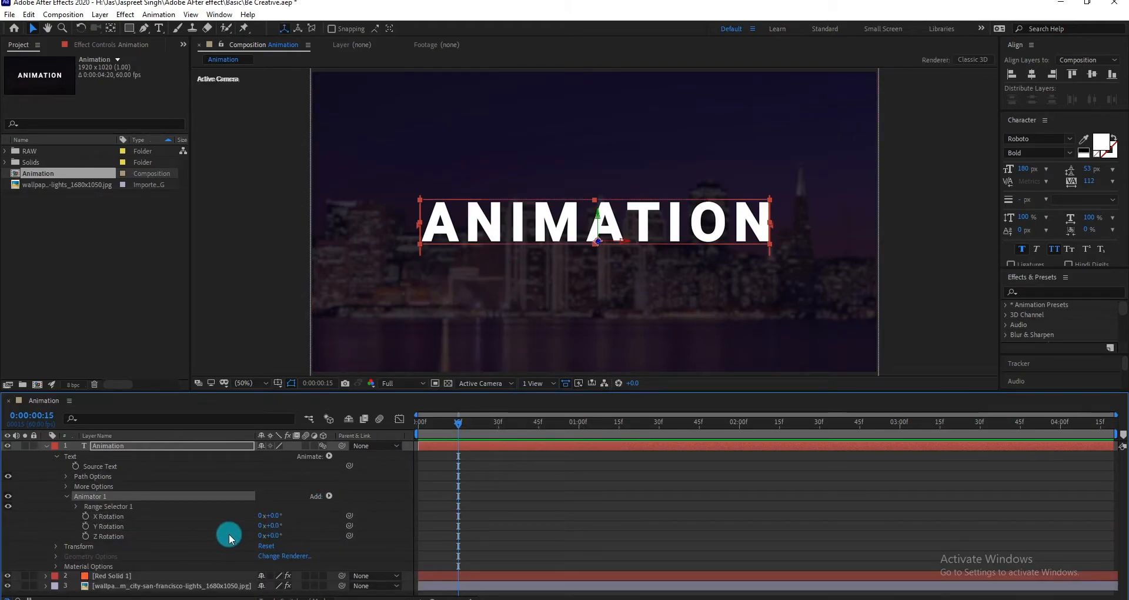
click(281, 526)
text(90)
key(Return)
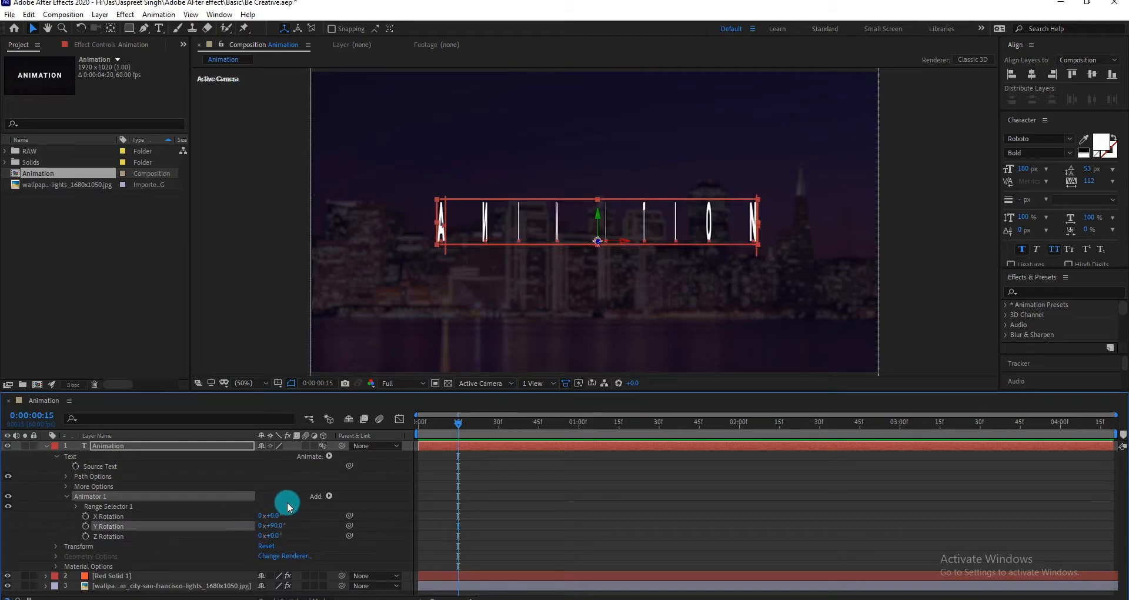
Add an Opacity property to Animator 1 and set it to 0%.
click(329, 497)
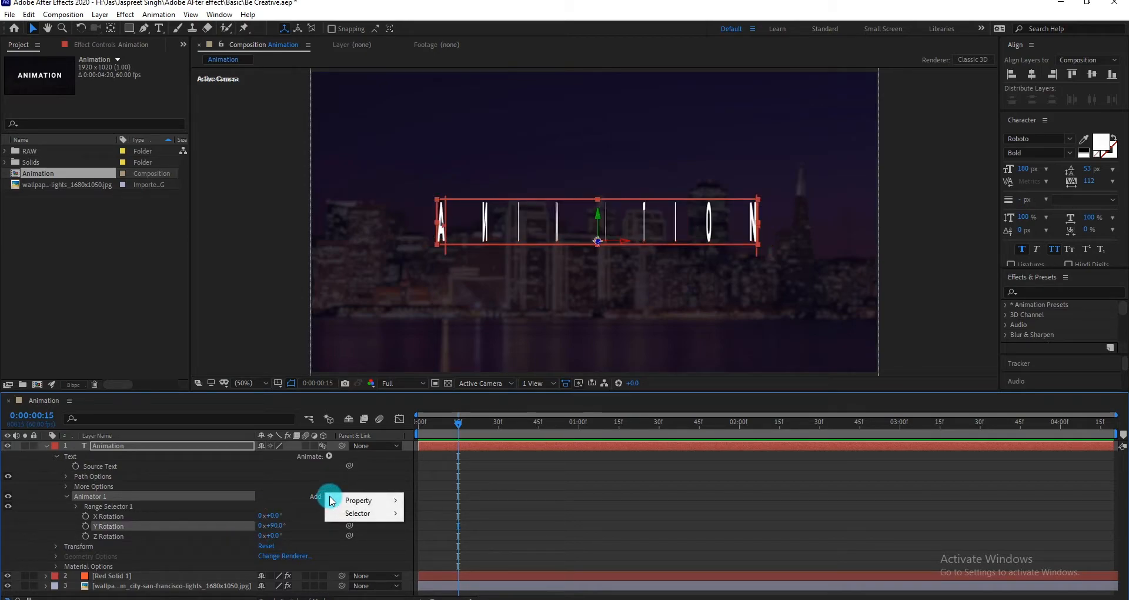
mouse_move(356, 500)
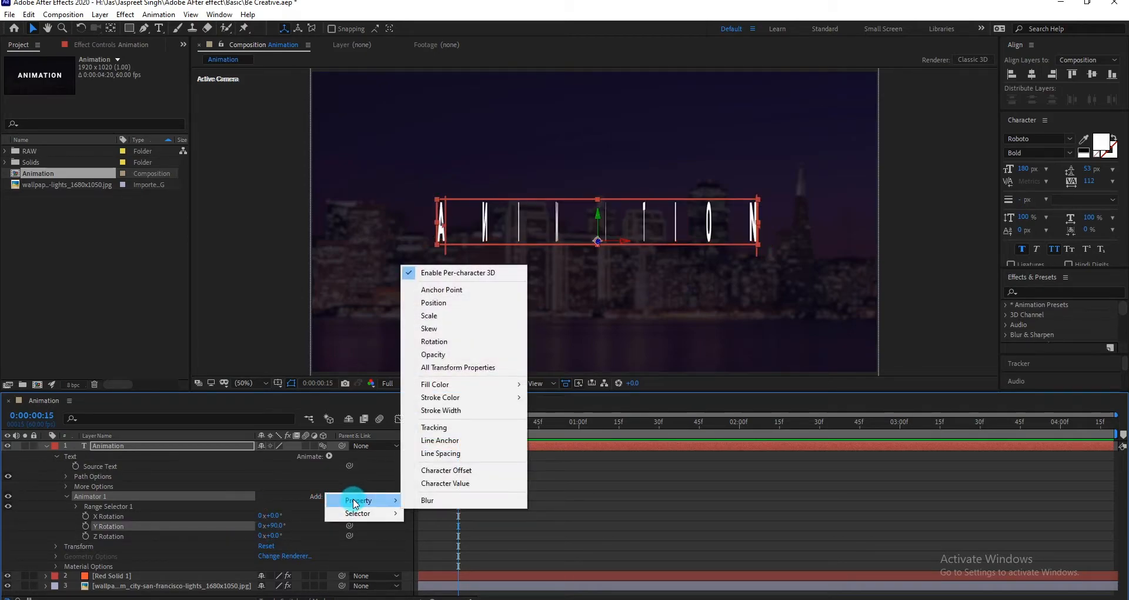
click(460, 356)
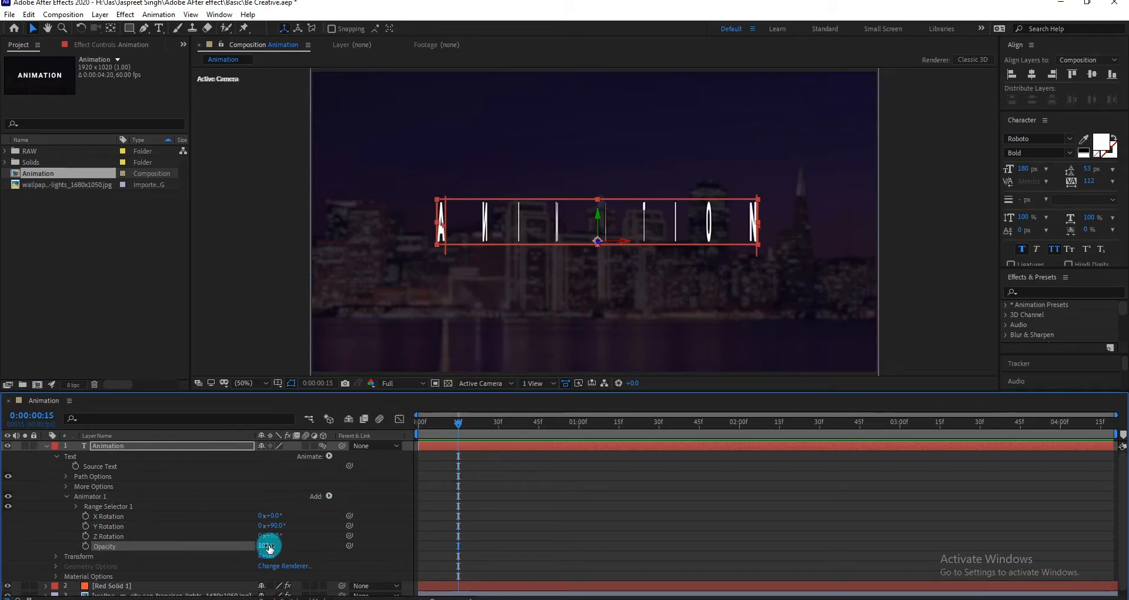
drag(268, 547, 182, 546)
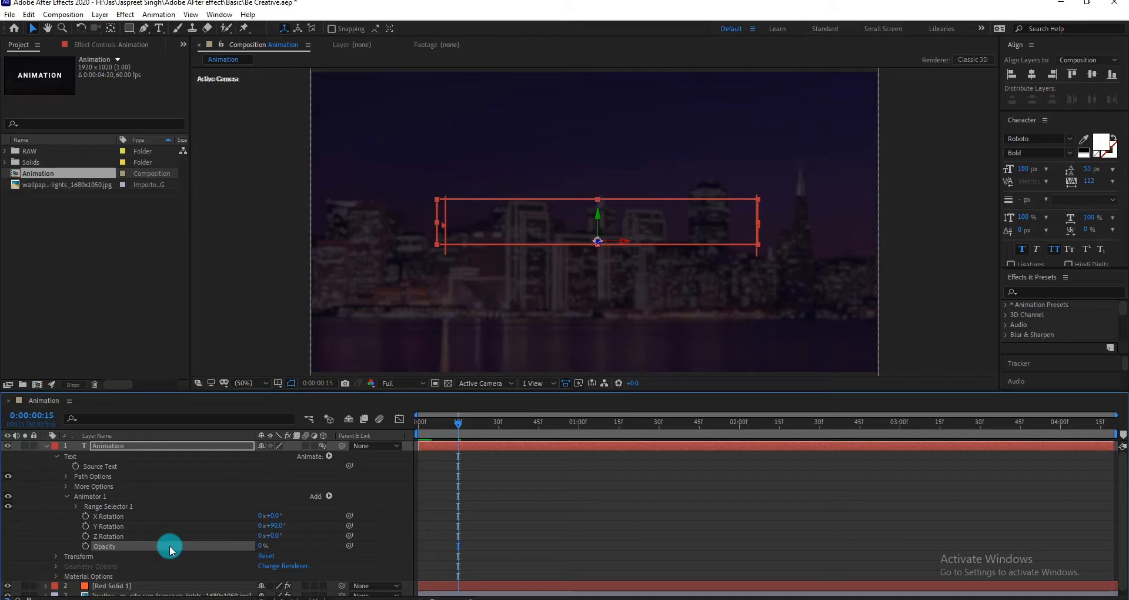
Keyframe Range Selector 1's Start from 0% at 0:00:00:15 to 100% at 0:00:02:00 and preview the text animation.
click(75, 506)
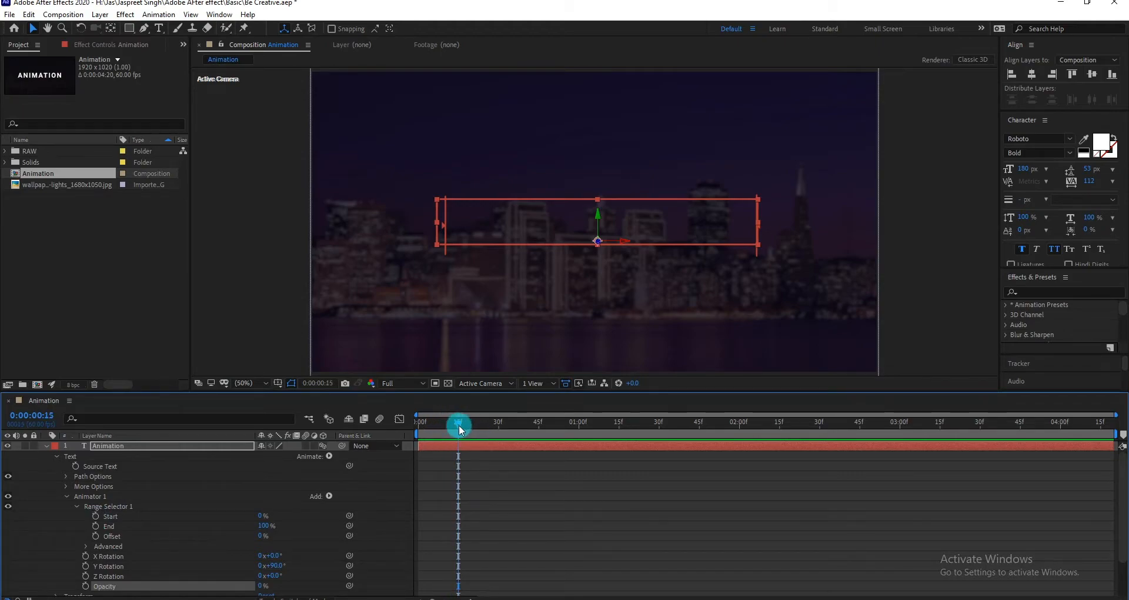
click(96, 516)
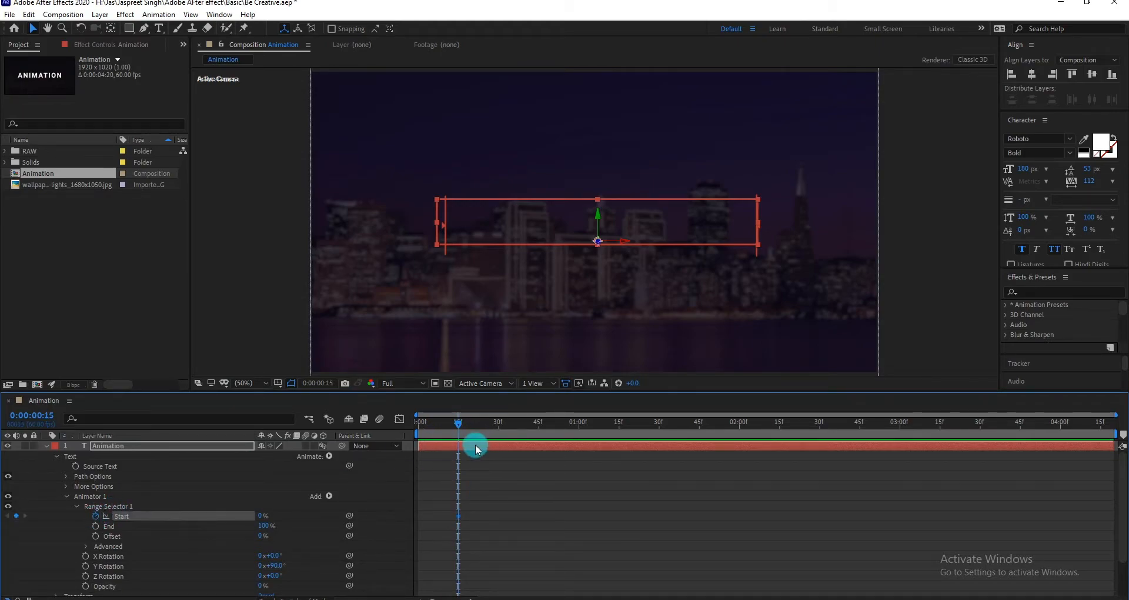
click(739, 429)
drag(261, 518, 380, 515)
drag(542, 422, 398, 436)
key(space)
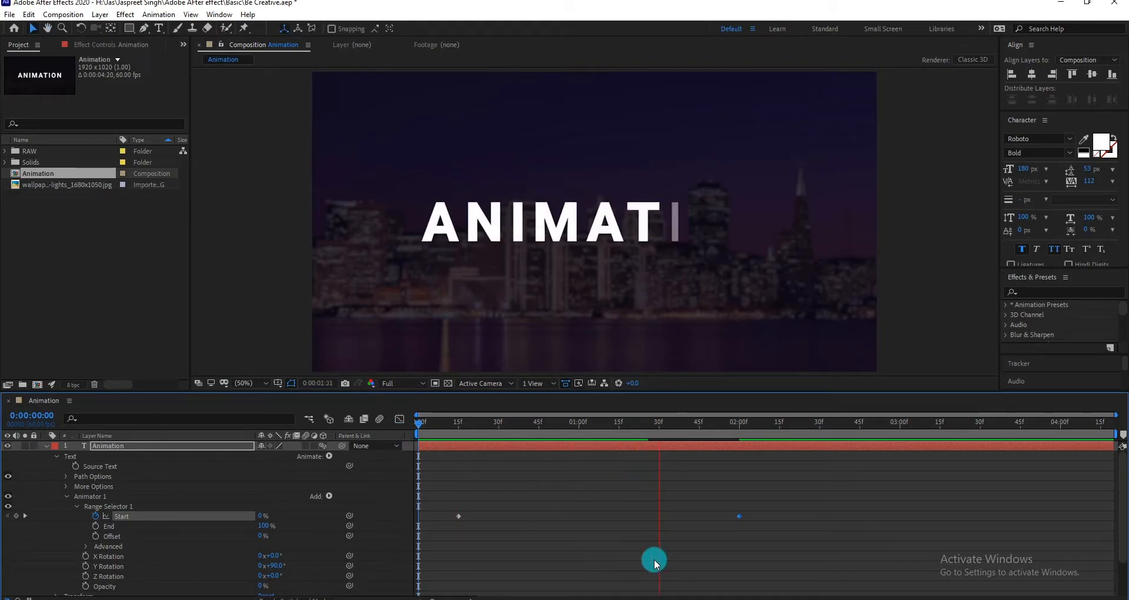
key(space)
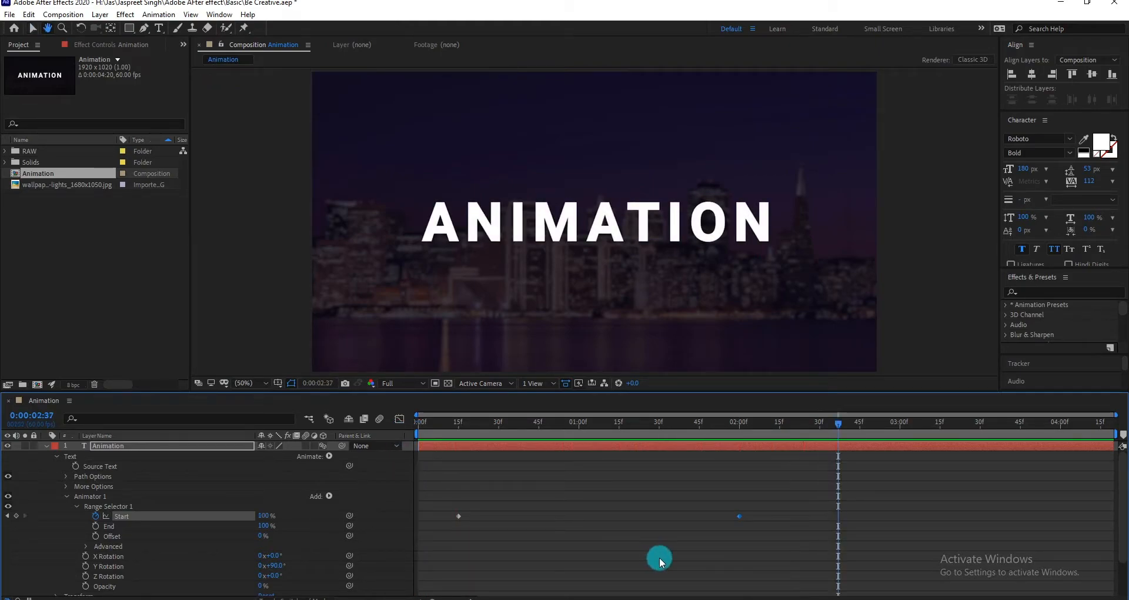
Apply Easy Ease to both Start keyframes of Range Selector 1.
mouse_move(739, 426)
mouse_down()
mouse_move(689, 436)
mouse_move(739, 435)
mouse_up()
click(641, 494)
drag(756, 515, 431, 520)
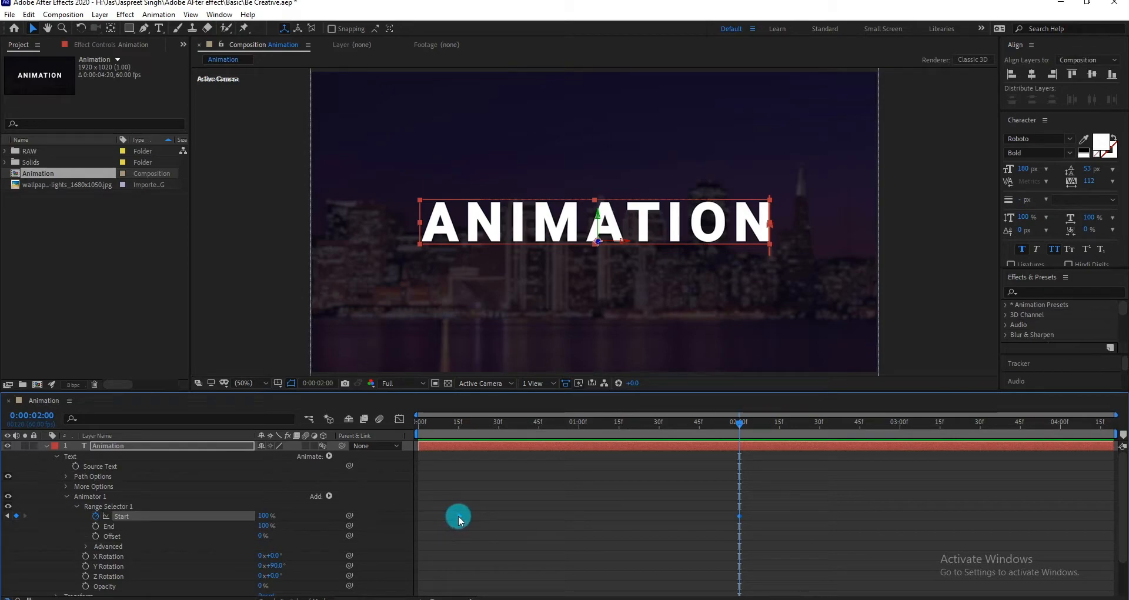
right_click(458, 516)
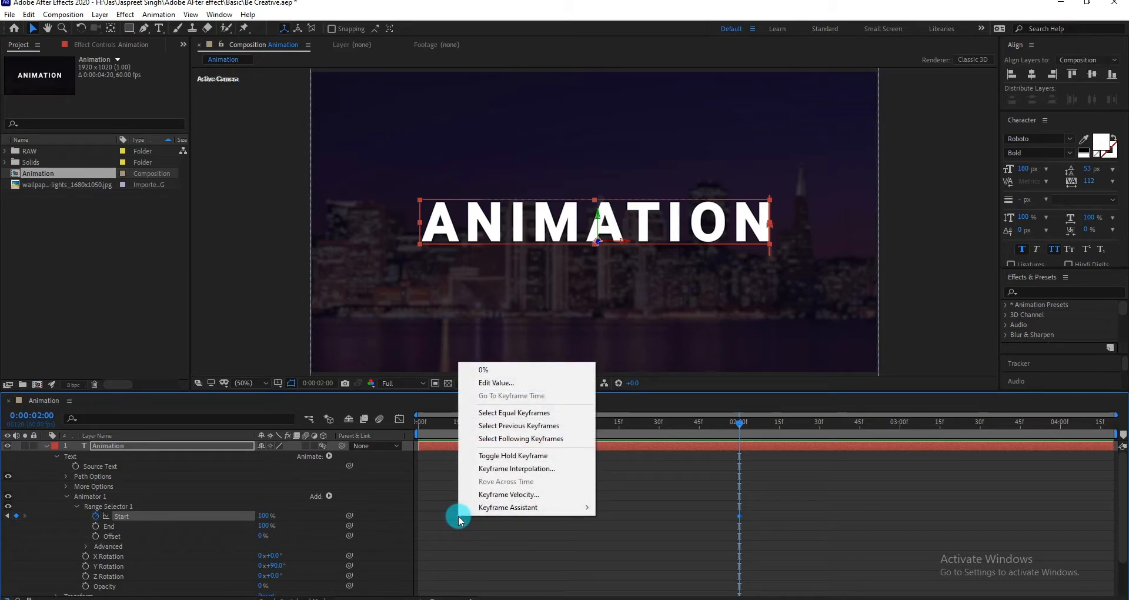
mouse_move(529, 507)
click(662, 434)
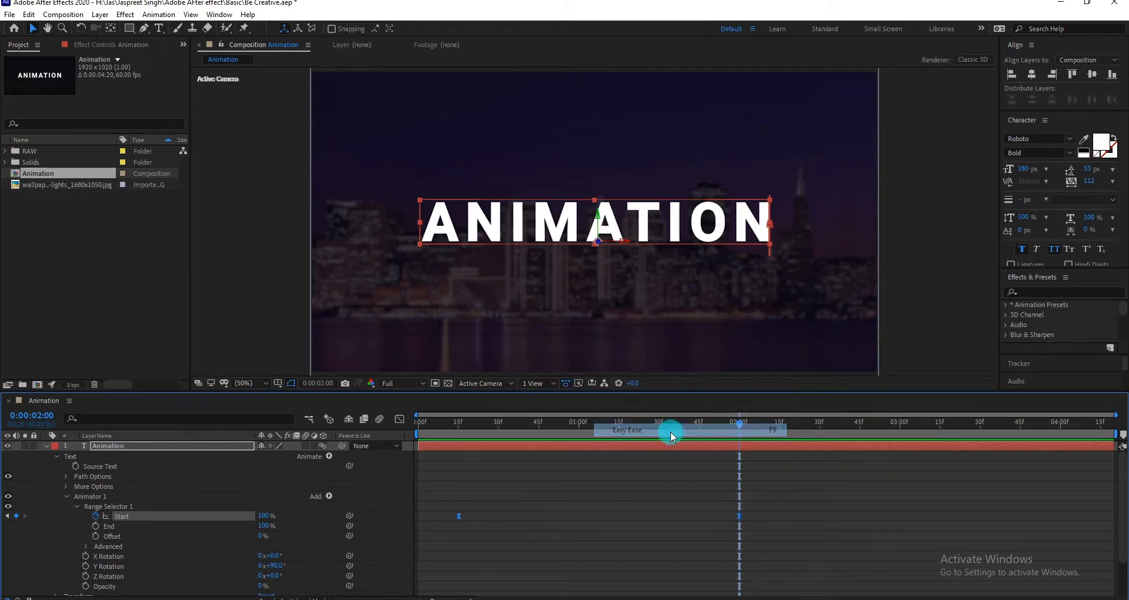
Adjust the easing of the Start keyframes on the speed graph in the Graph Editor and preview the animation.
click(400, 420)
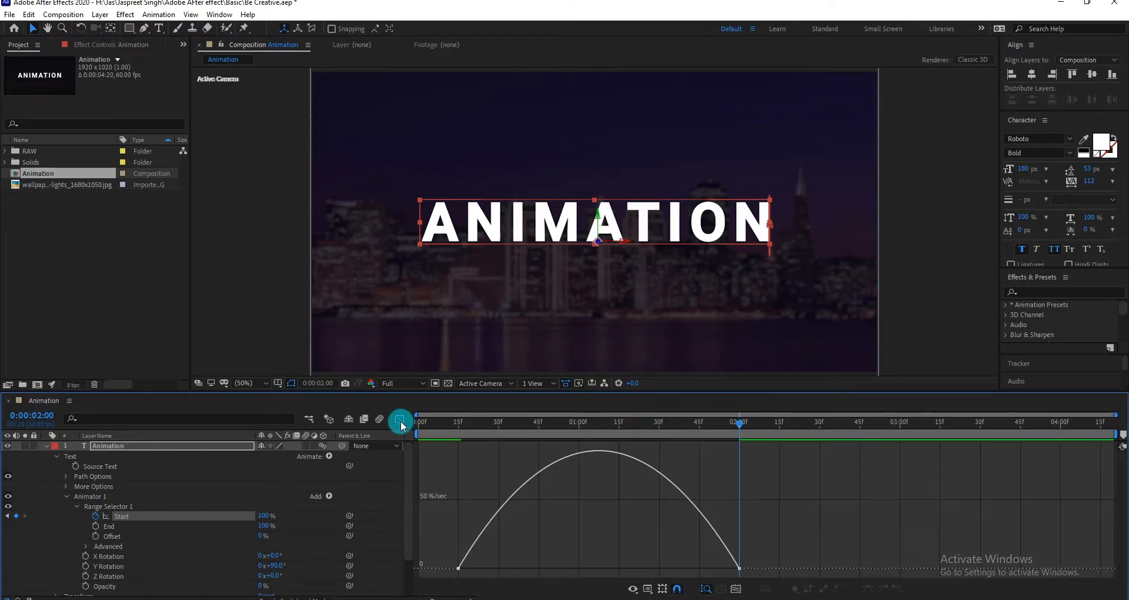
right_click(757, 478)
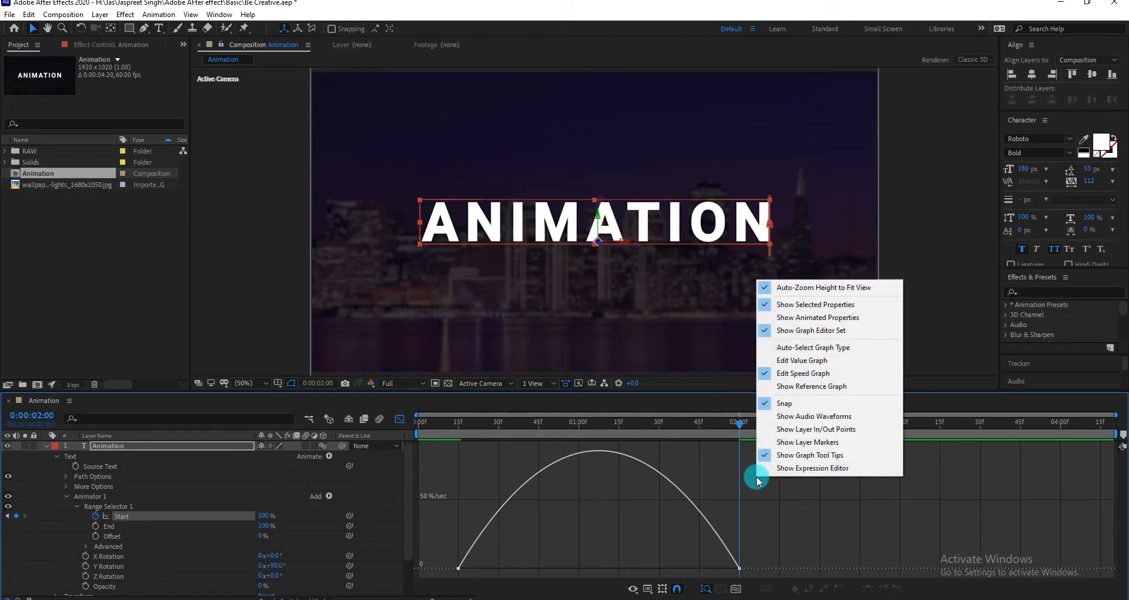
click(814, 379)
mouse_move(756, 550)
mouse_down()
mouse_move(452, 585)
mouse_move(535, 568)
mouse_up()
mouse_move(693, 568)
mouse_down()
mouse_move(713, 569)
mouse_move(703, 568)
mouse_up()
click(392, 424)
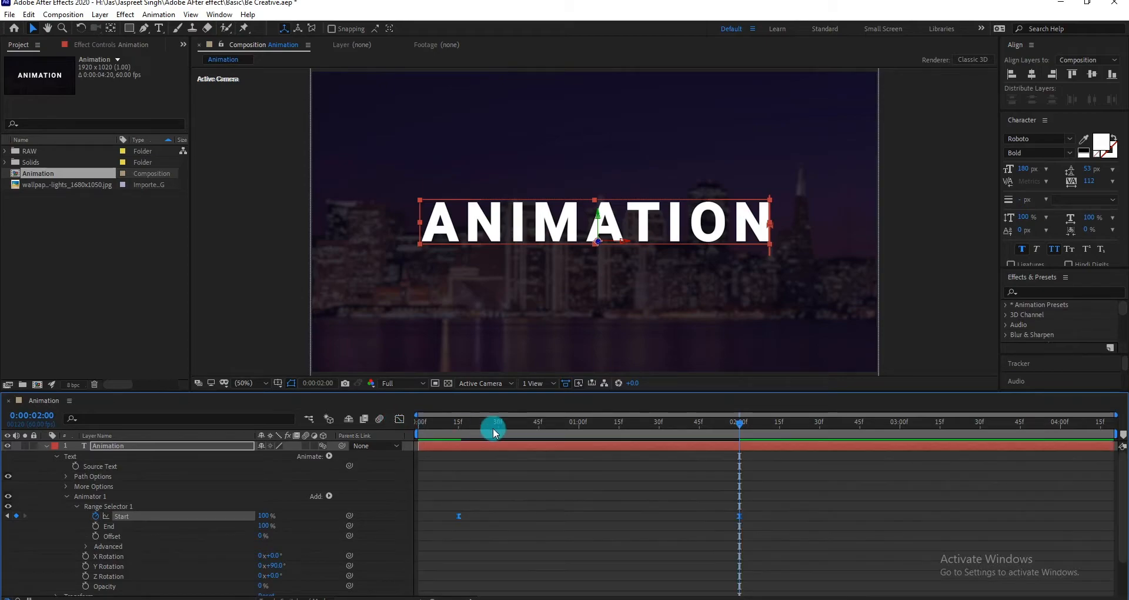
drag(542, 425, 379, 434)
key(space)
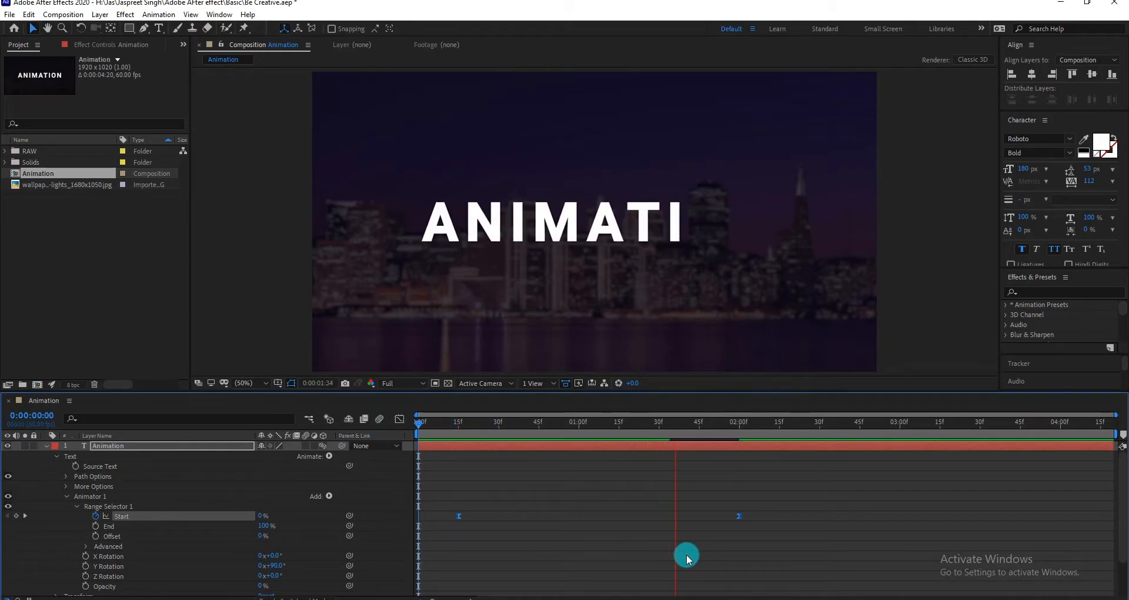
key(space)
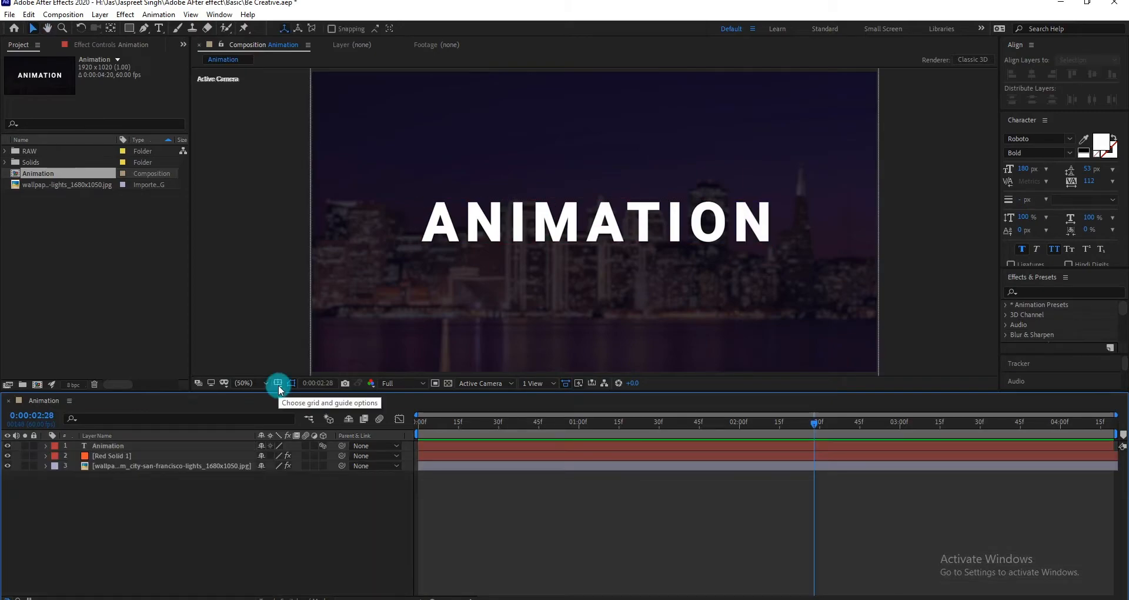
Display the proportional grid and draw a full-width rectangular mask on the Animation layer covering the lower half of the text.
click(278, 384)
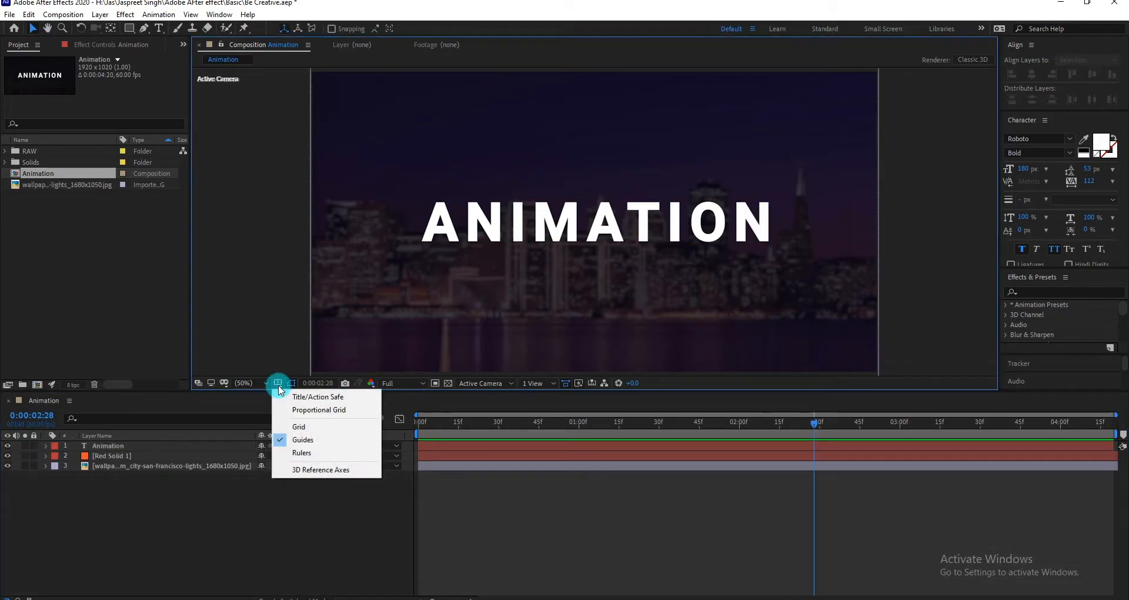
click(279, 410)
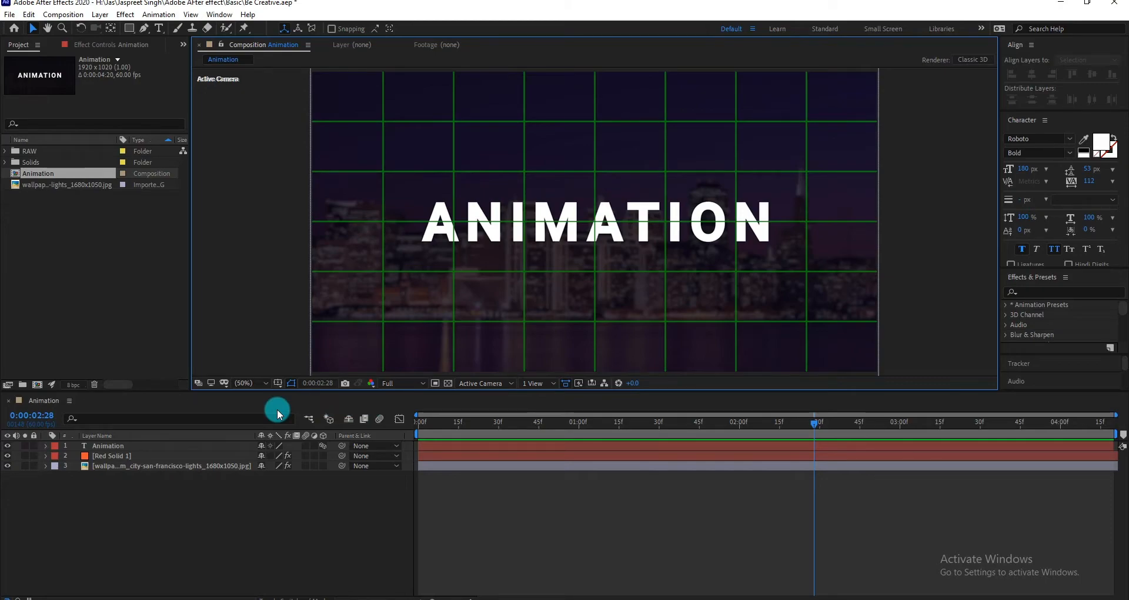
click(169, 446)
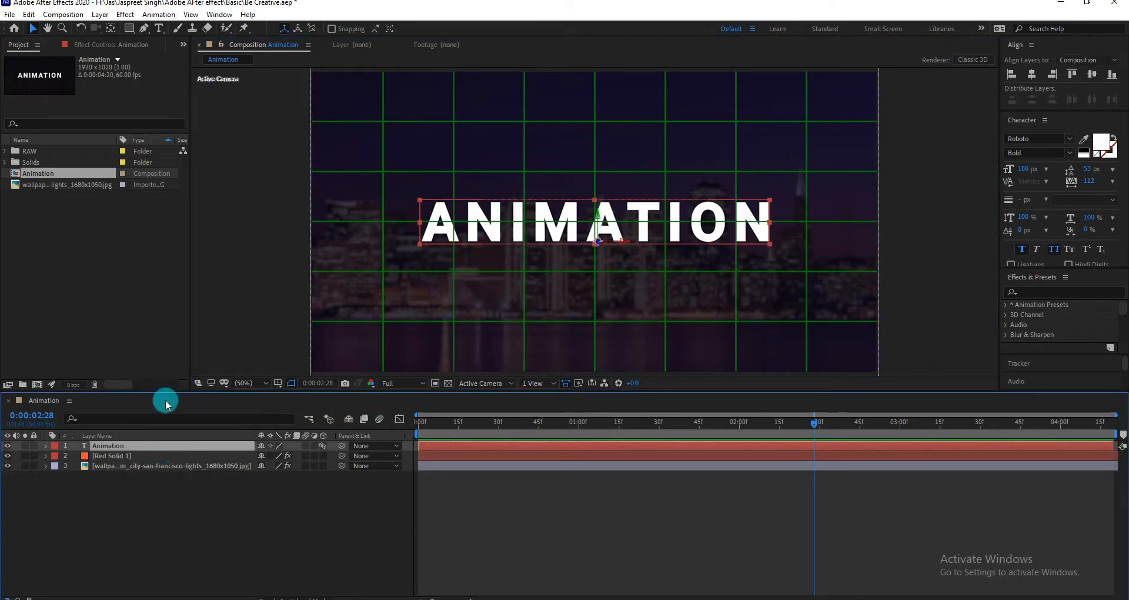
click(130, 32)
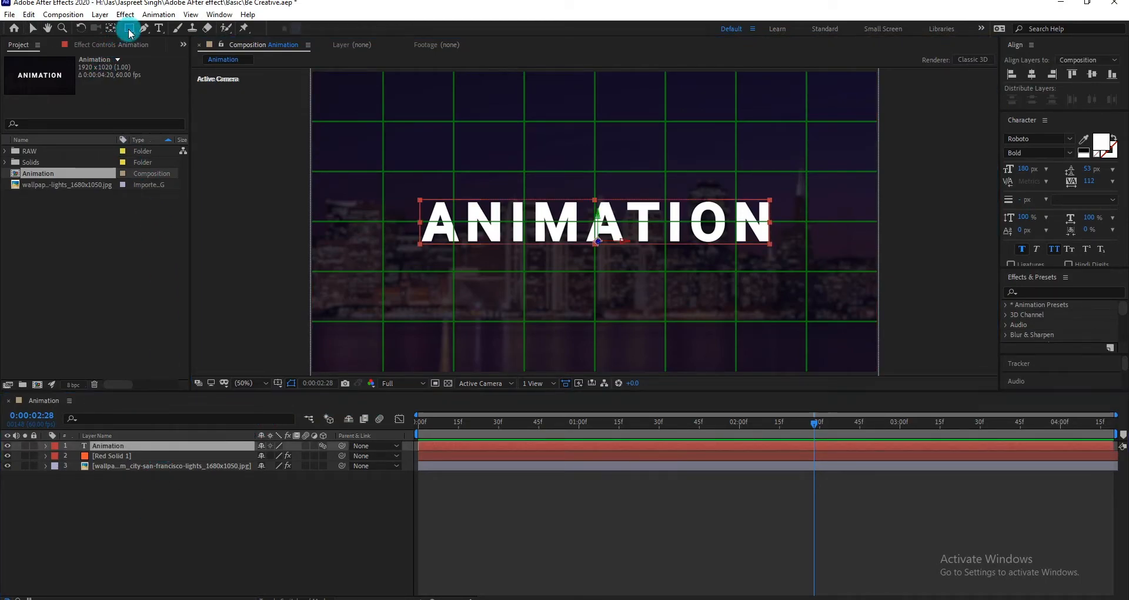
mouse_move(311, 221)
mouse_down()
mouse_move(801, 266)
mouse_move(880, 321)
mouse_up()
scroll(45, 457, up, 2)
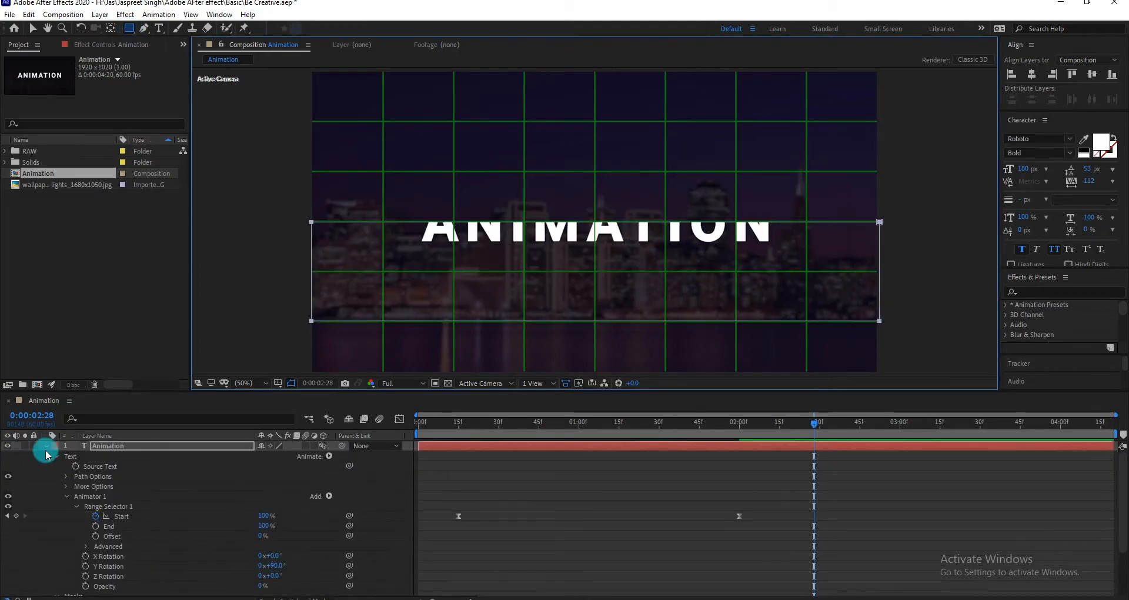
click(45, 446)
click(138, 505)
Duplicate the Animation layer and set the duplicate's Mask 1 mode to Subtract, checking it with the original layer hidden.
click(163, 445)
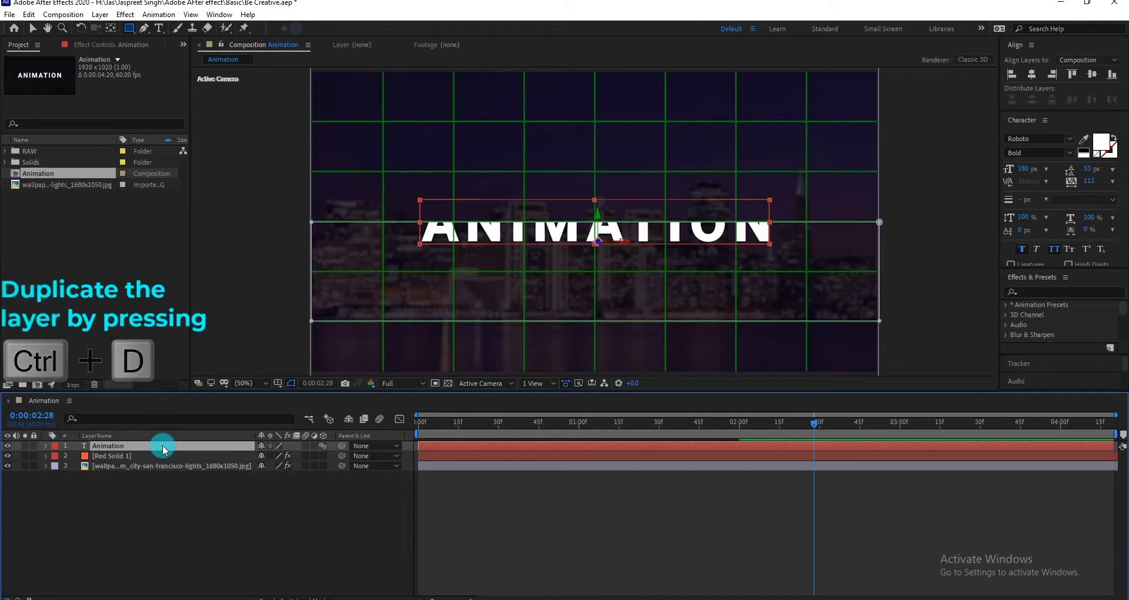
key(ctrl+d)
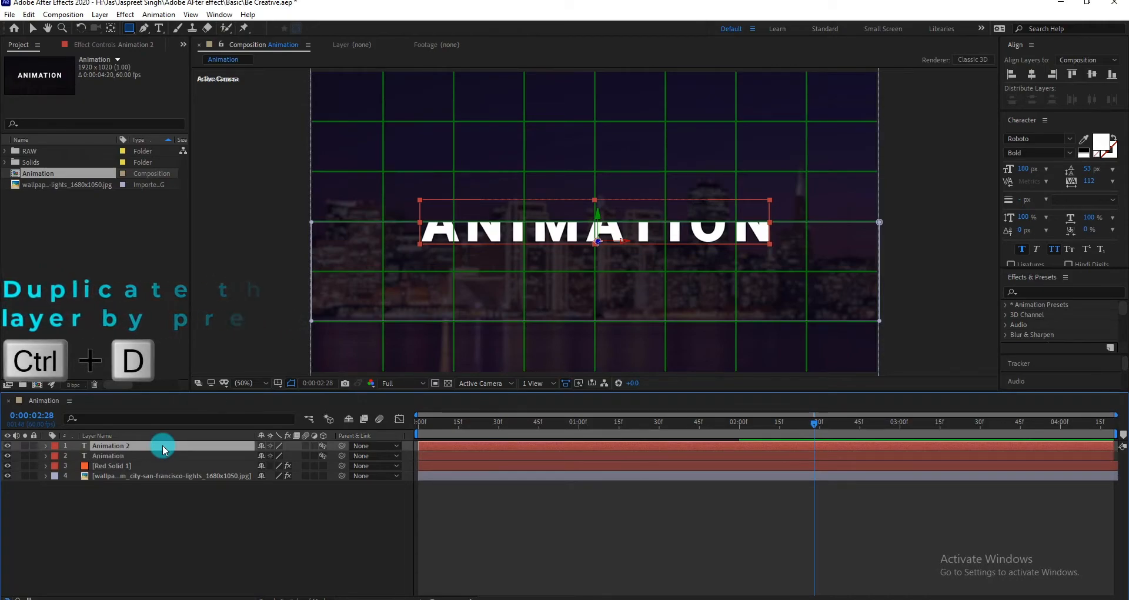
key(m)
click(157, 459)
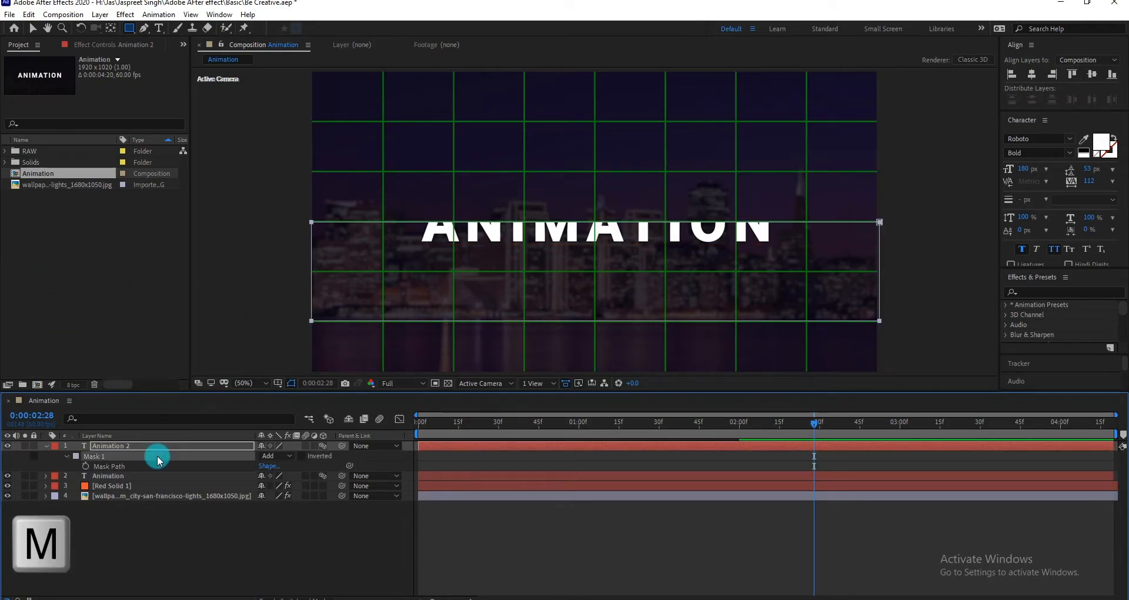
click(281, 456)
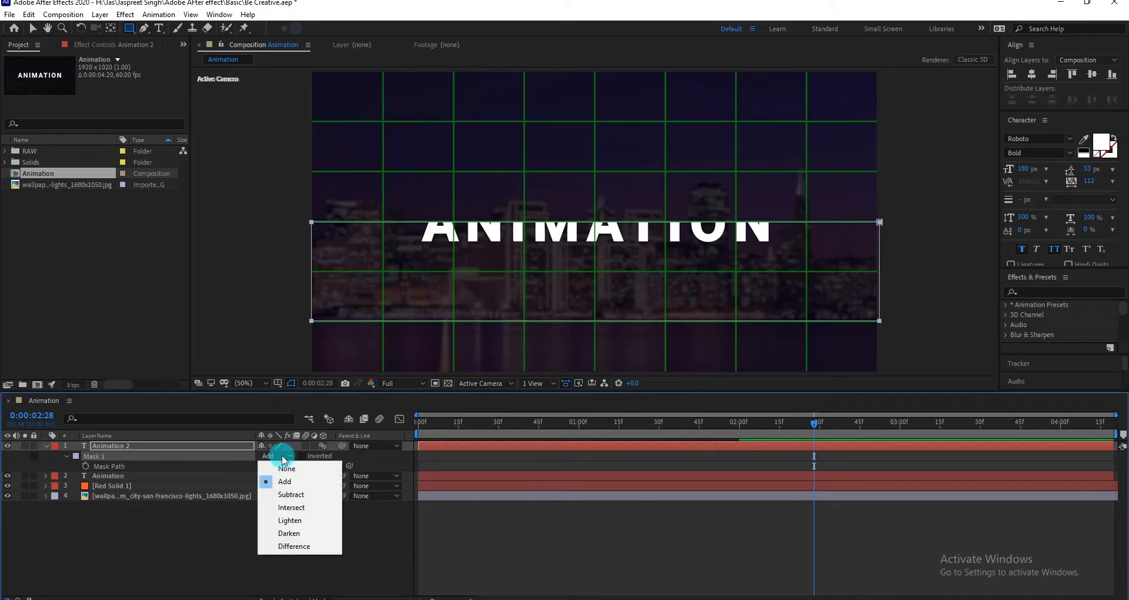
click(301, 498)
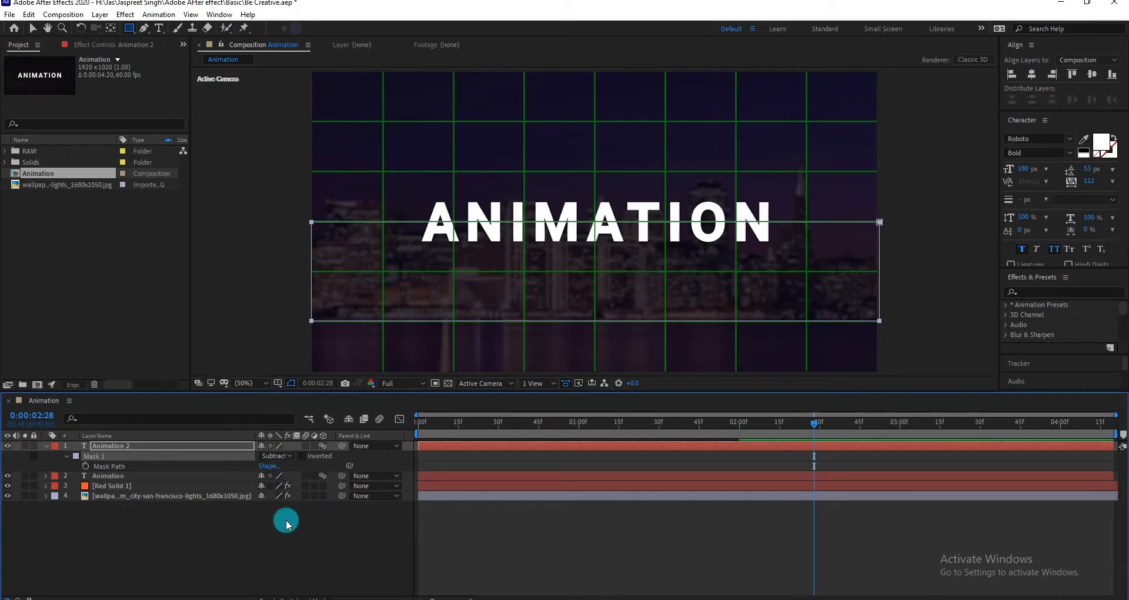
click(287, 522)
click(7, 475)
click(7, 475)
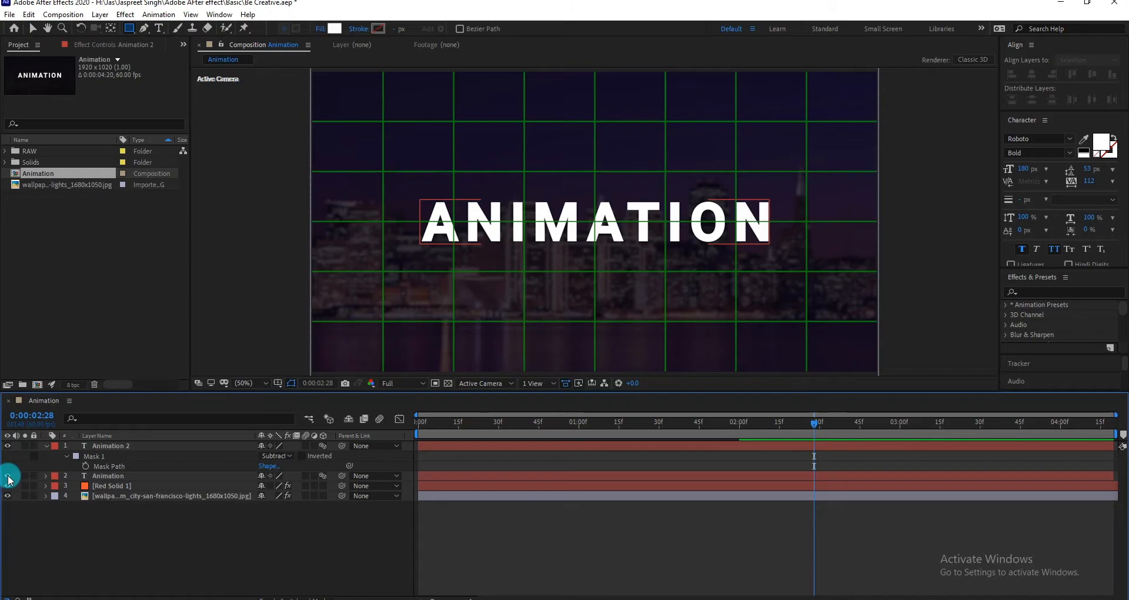
Add Position keyframes to both the Animation 2 and Animation text layers at 0:00:02:00.
click(52, 451)
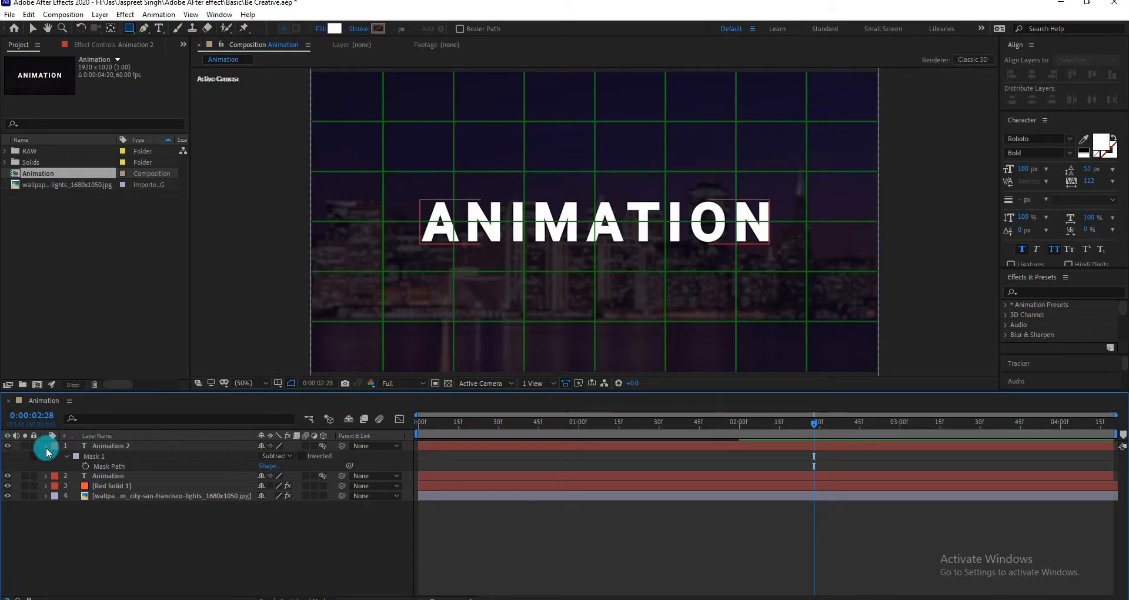
click(45, 447)
click(92, 447)
shift+click(152, 458)
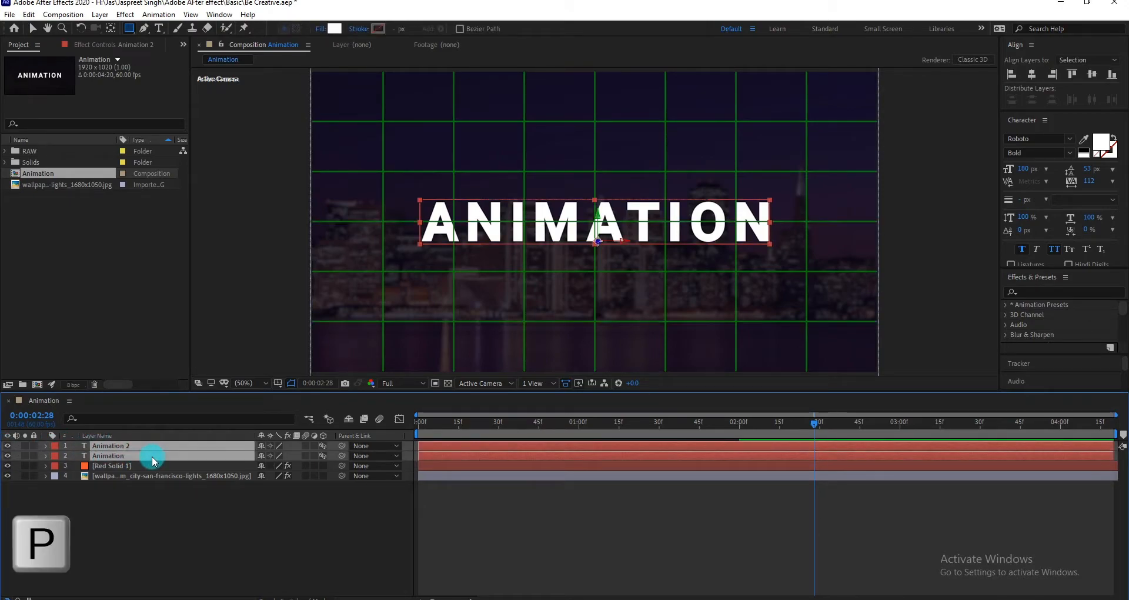
key(p)
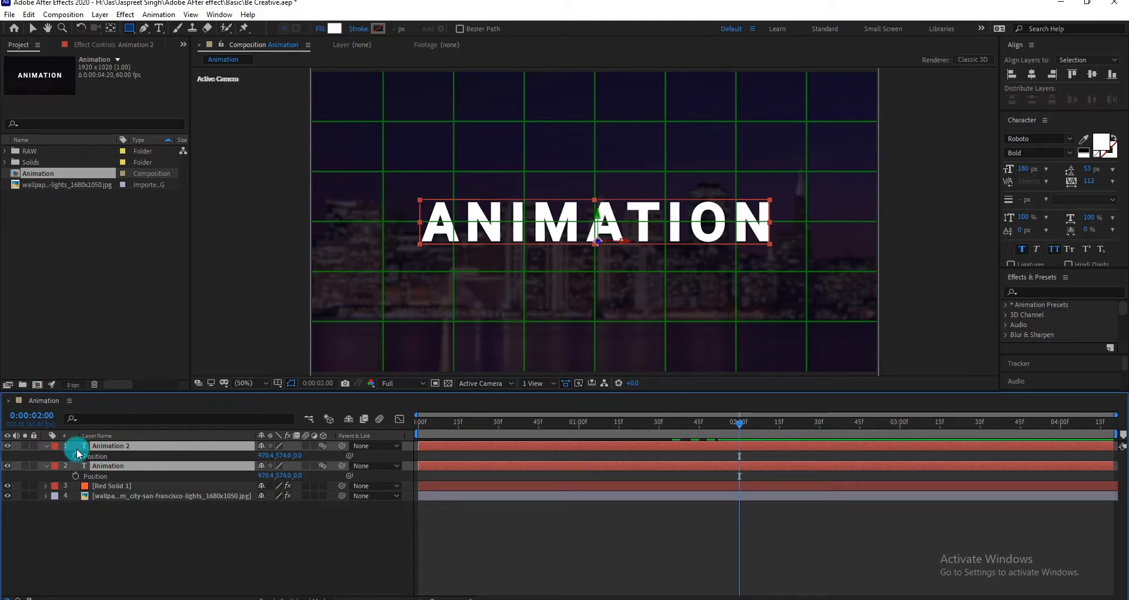
click(76, 456)
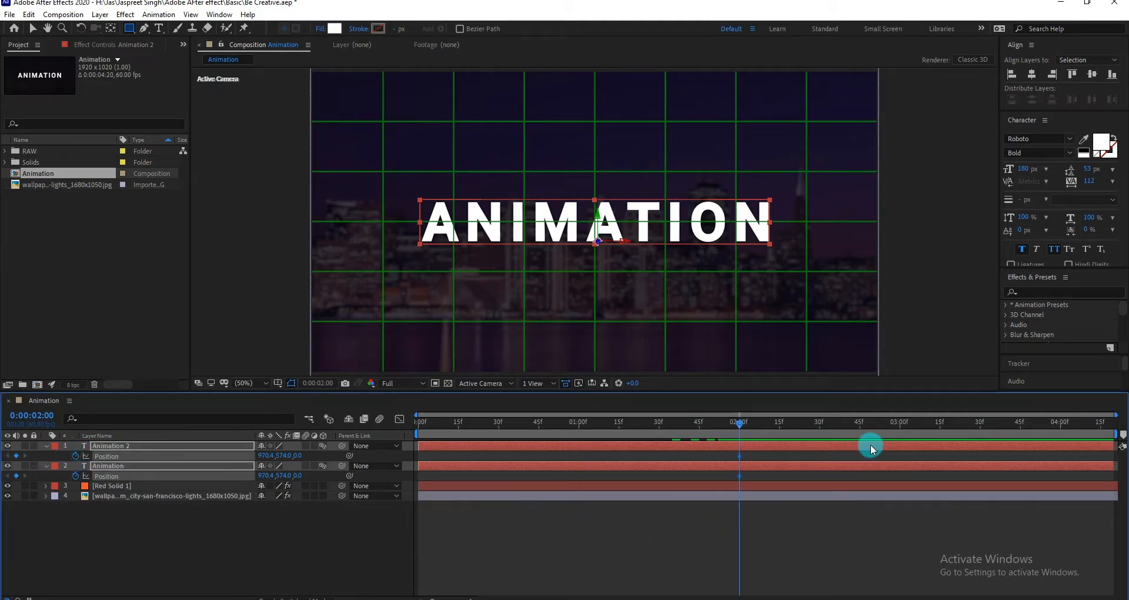
click(588, 520)
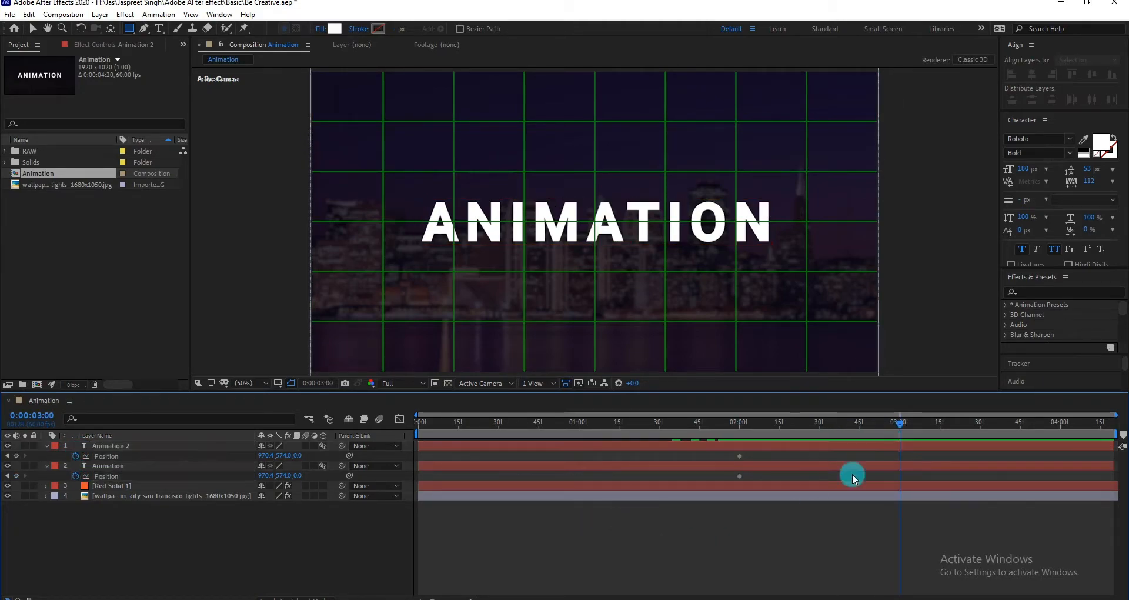
At 0:00:03:00, offset Animation 2's Y position by -30 to 544 and Animation's by +30 to 604.
click(287, 457)
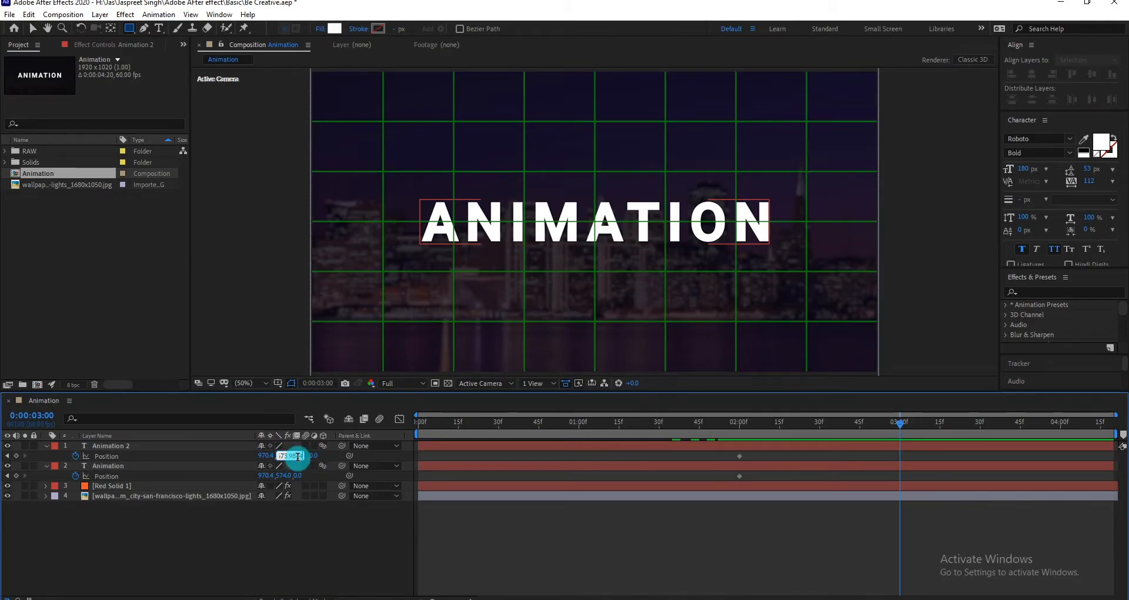
key(Return)
key(ctrl+z)
click(297, 457)
text(-30)
key(Return)
click(288, 476)
text(+30)
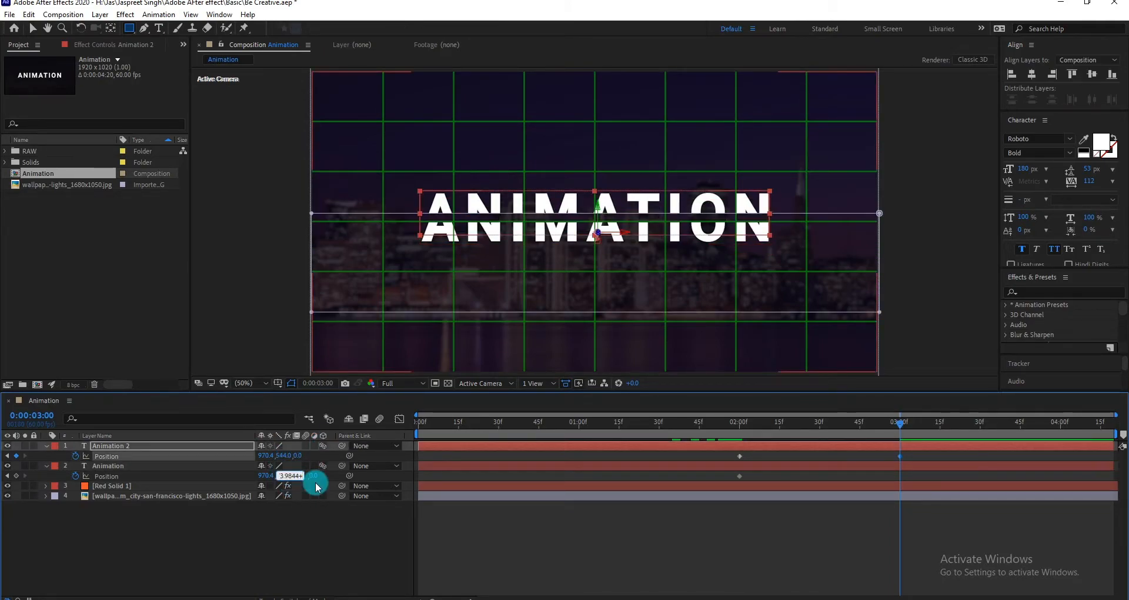
key(Return)
Hide the proportional grid and draw a white rectangle about 1160 by 59 px across the gap between the text halves.
click(279, 384)
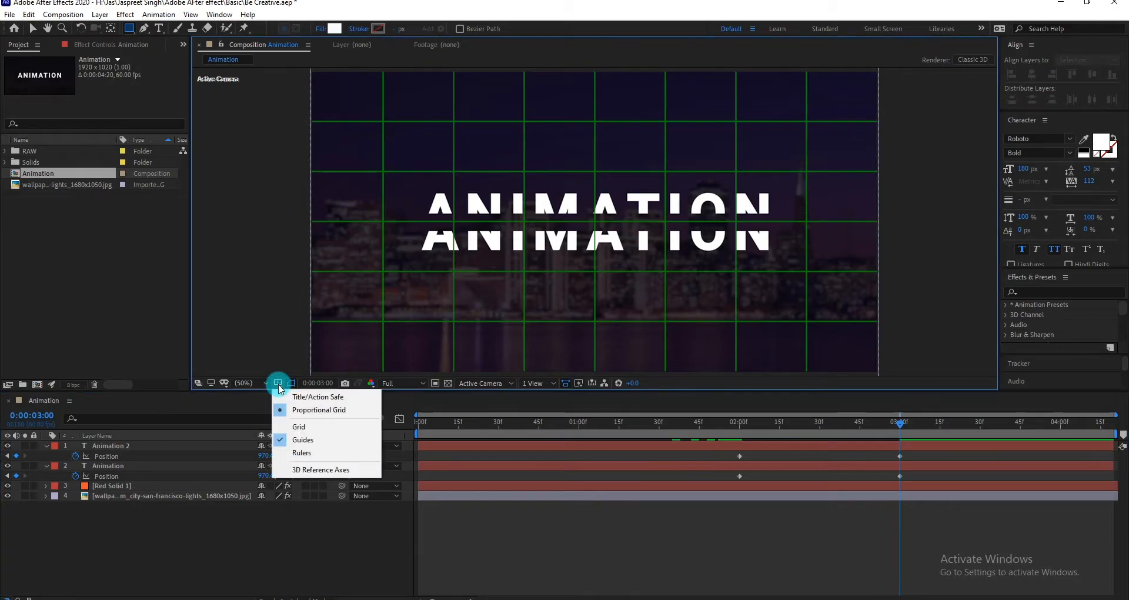
click(280, 409)
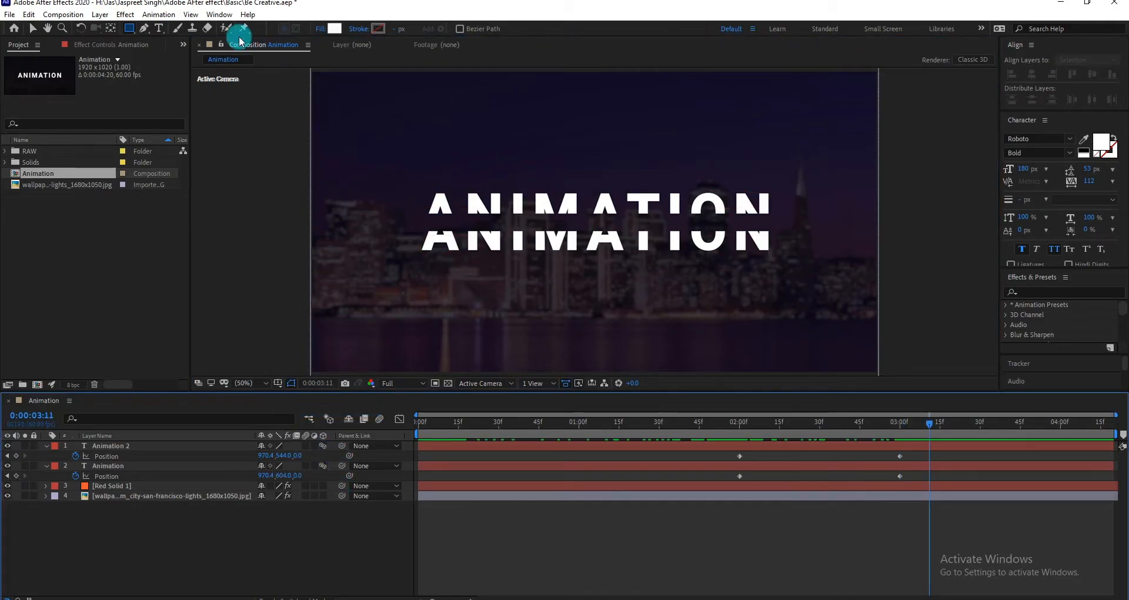
scroll(567, 203, up, 2)
drag(298, 218, 980, 253)
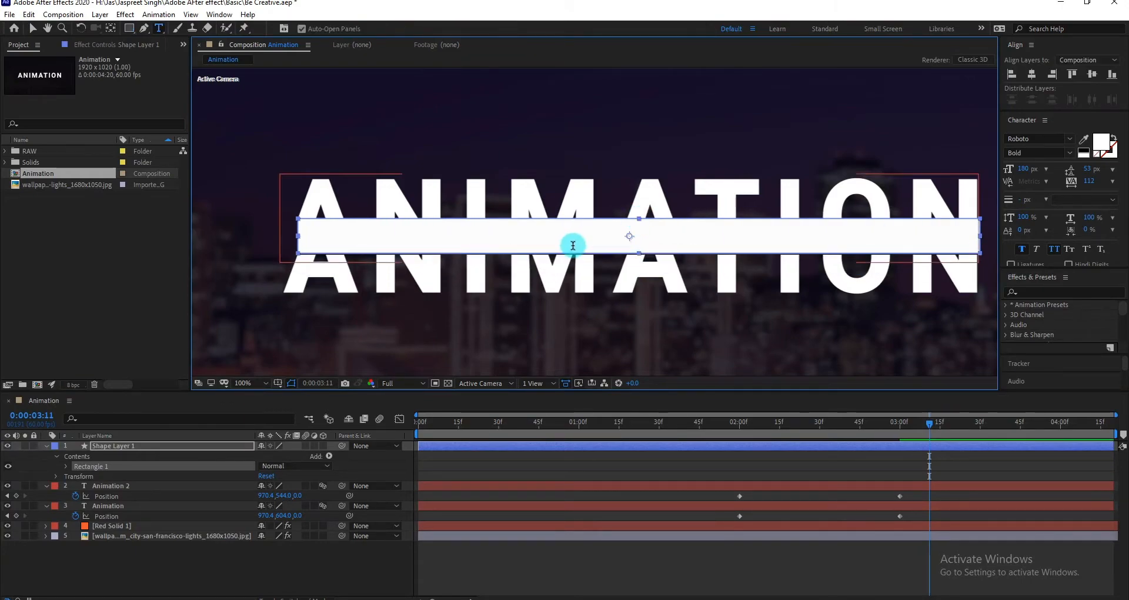
Centre the rectangle layer vertically in the composition and set the 0:00:03:00 Y positions to 539 for Animation 2 and 609 for Animation.
click(66, 466)
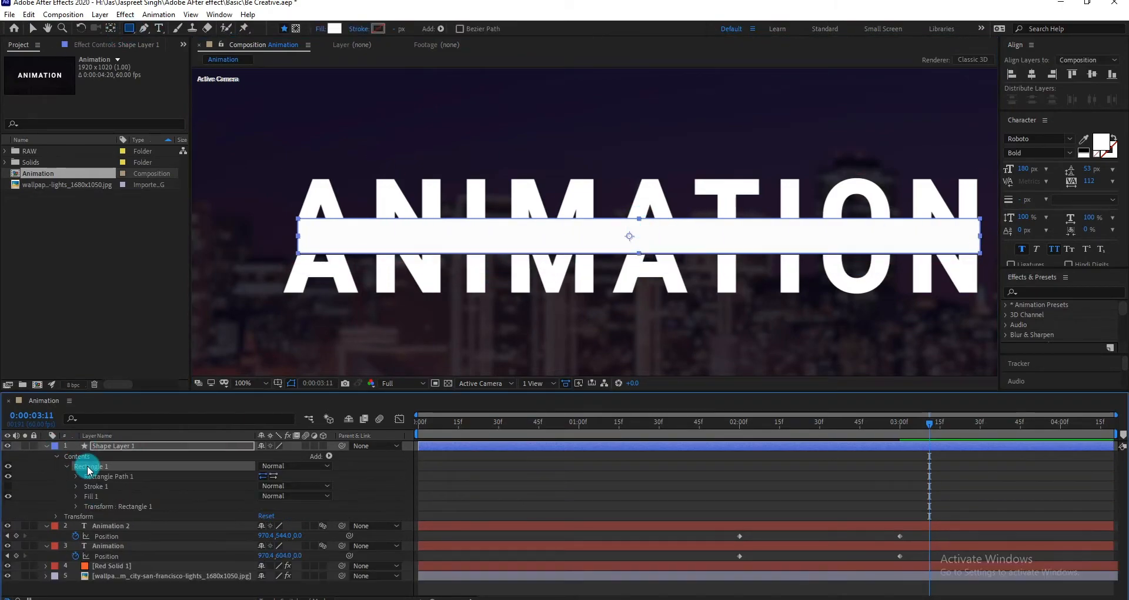
click(75, 477)
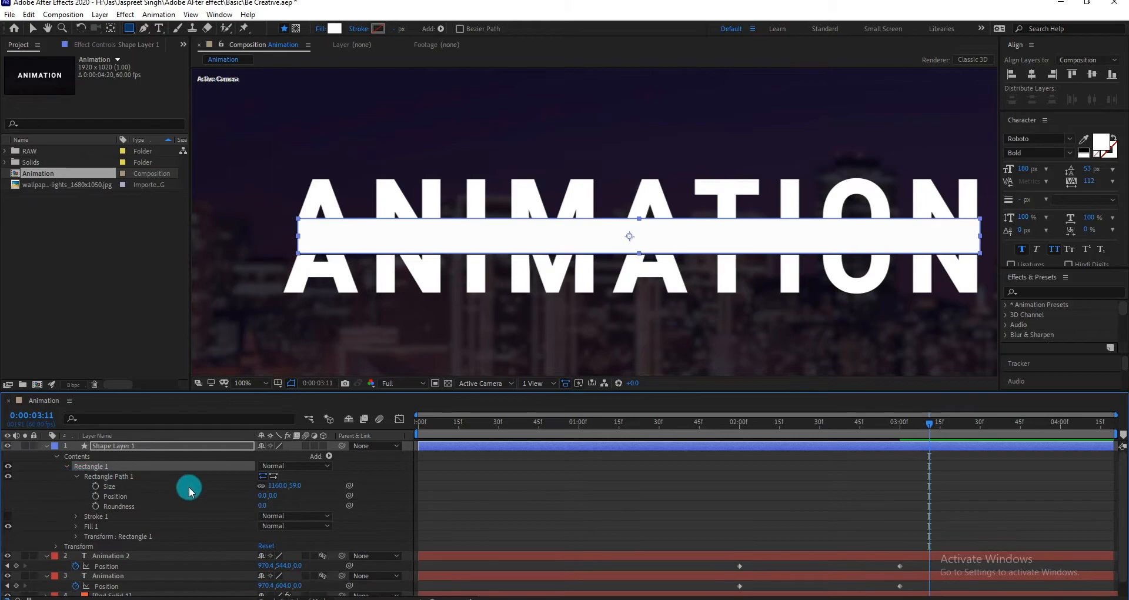
click(329, 488)
drag(298, 490, 290, 485)
click(230, 445)
click(1031, 75)
click(1092, 74)
key(ctrl+z)
key(ctrl+z)
click(1091, 74)
Set the height of Shape Layer 1's rectangle path to 62, keeping the width at 1160.
drag(295, 486, 300, 485)
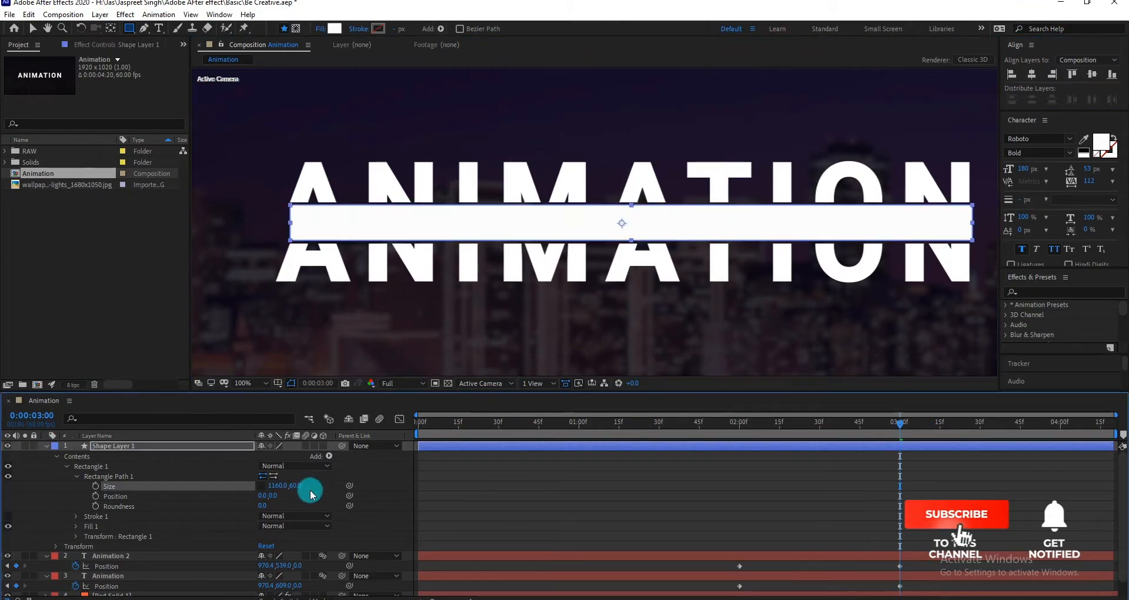
click(565, 479)
click(221, 446)
click(594, 514)
click(569, 448)
click(297, 485)
text(62)
key(Return)
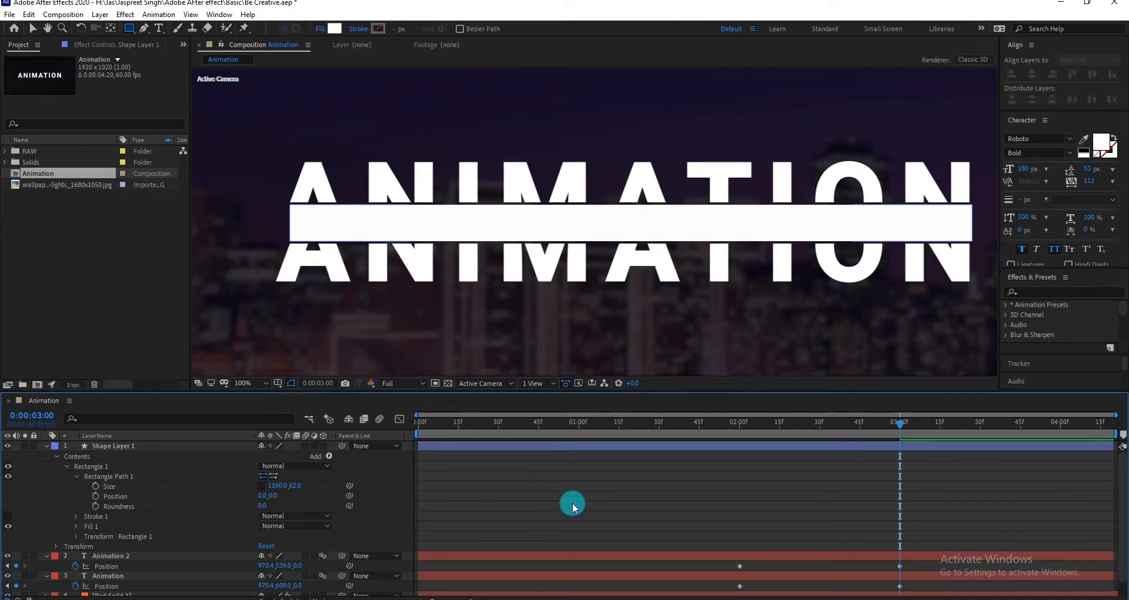
Add a text layer reading TYPOGRAPHY TUTORIAL over the white rectangle.
click(158, 29)
click(245, 226)
text(TYPOGRAPHY TUTORIAL)
key(ctrl+a)
Format the TYPOGRAPHY TUTORIAL text in black at 62 px with 316 tracking and centre it in the composition.
click(1083, 151)
drag(1023, 169, 956, 170)
click(1032, 74)
click(1092, 74)
drag(1089, 181, 1101, 181)
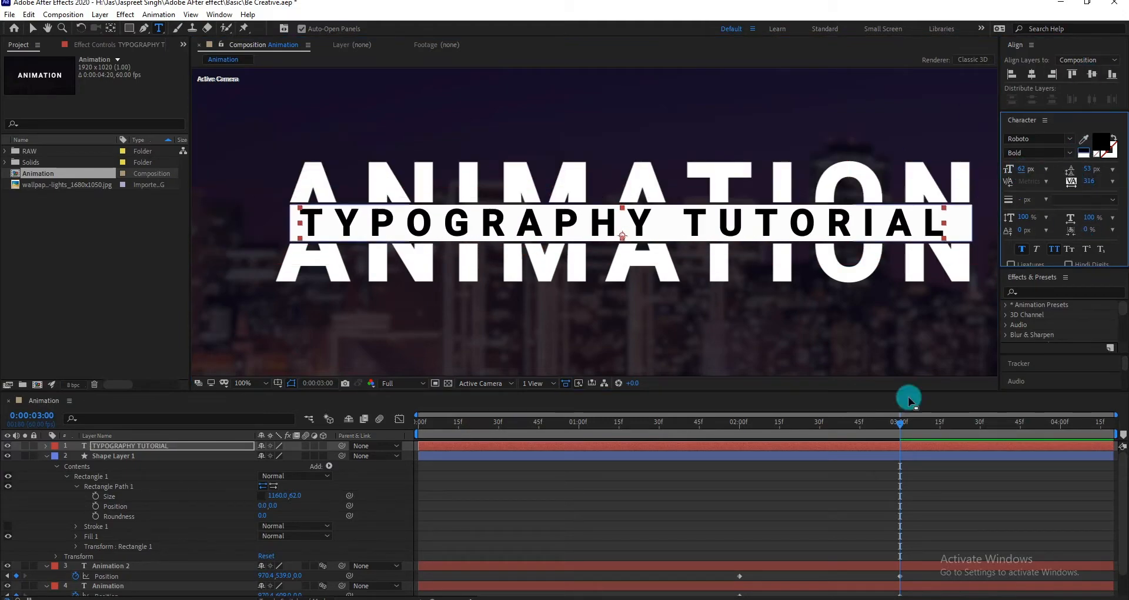
Centre the TYPOGRAPHY TUTORIAL layer and Shape Layer 1 horizontally and vertically in the composition, and save the project.
ctrl+click(113, 455)
click(1032, 74)
click(1092, 74)
click(114, 455)
click(47, 455)
key(ctrl+s)
Return to 0:00:02:00 and hide the TYPOGRAPHY TUTORIAL layer.
drag(899, 423, 739, 430)
click(125, 456)
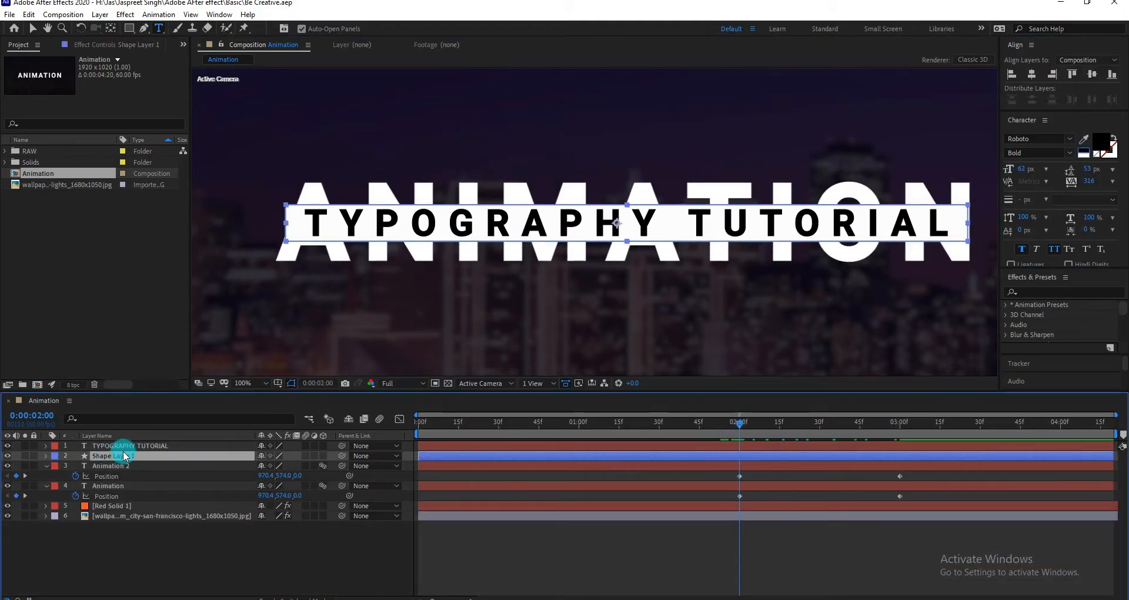
click(7, 445)
click(687, 540)
click(707, 451)
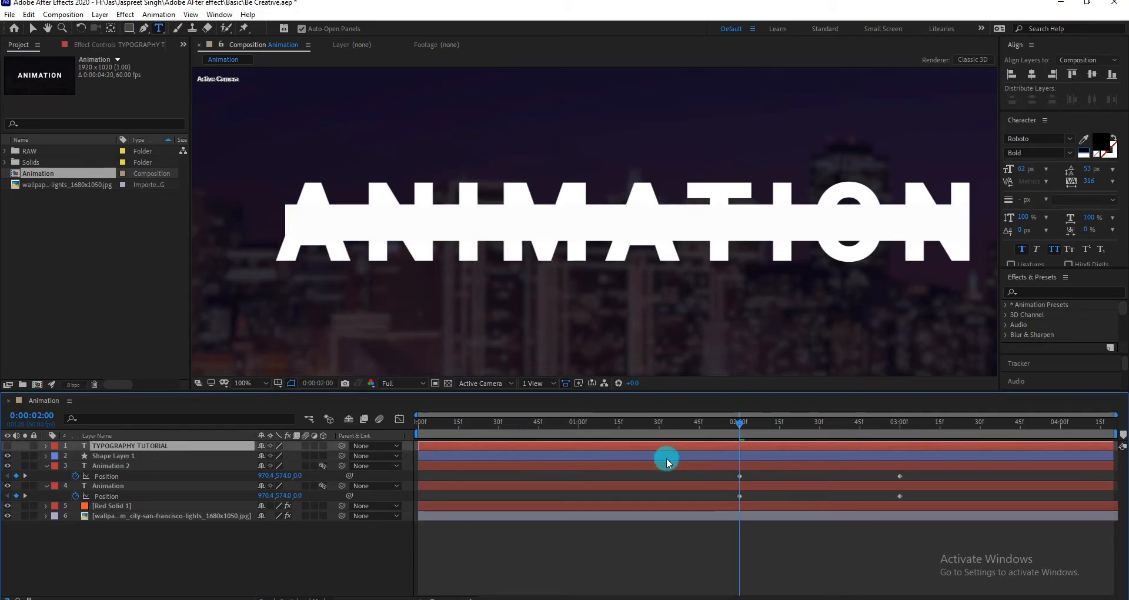
Reveal Shape Layer 1's Scale property and add a 100% Scale keyframe at 0:00:03:00.
click(155, 457)
key(p)
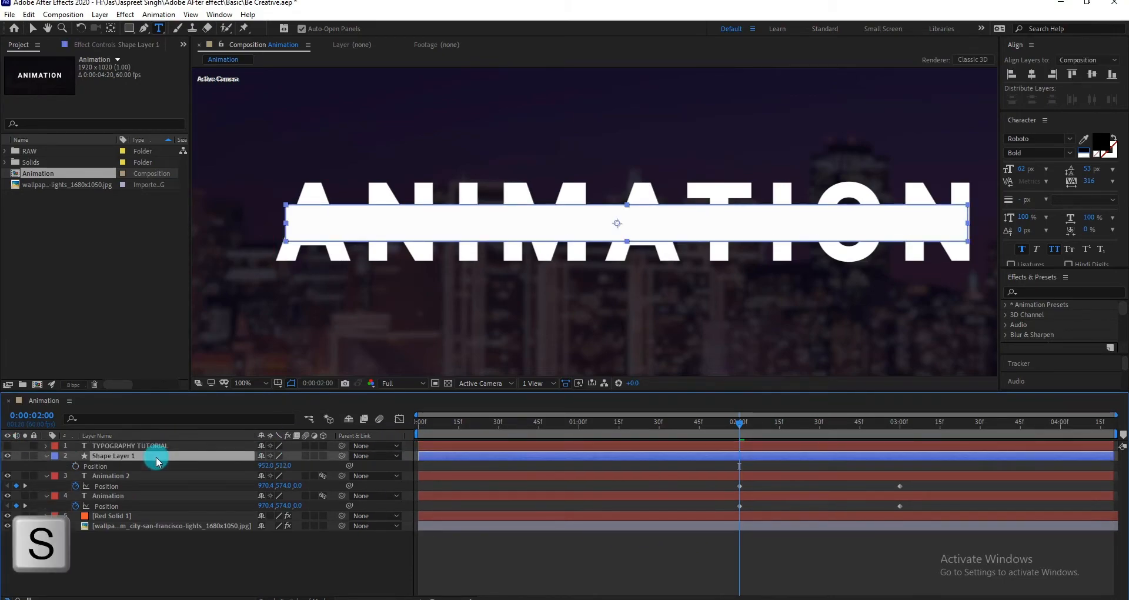
key(s)
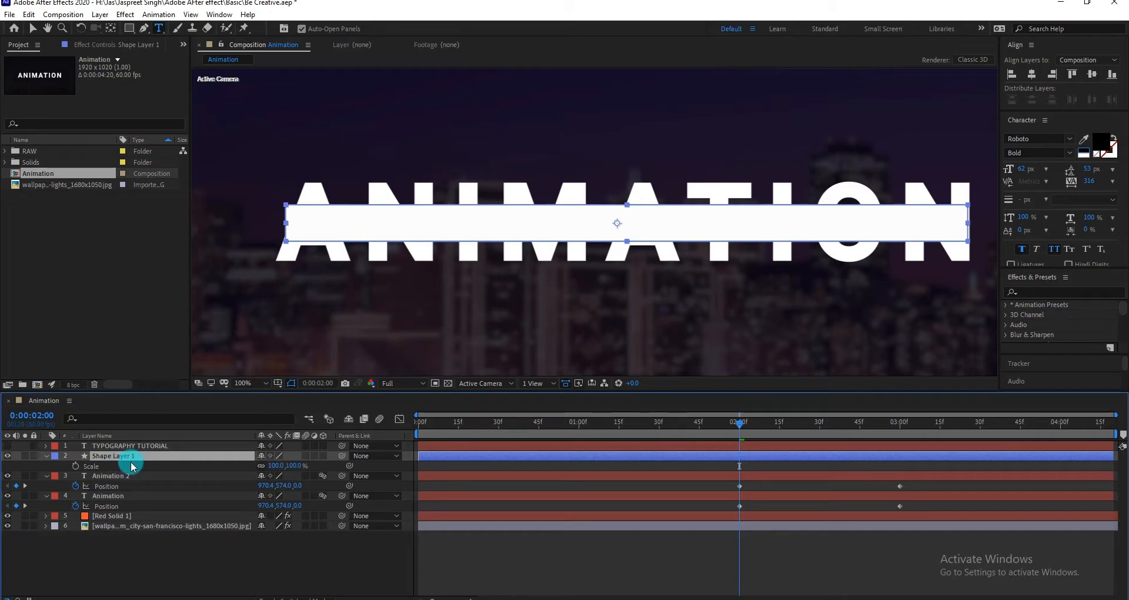
key(k)
click(76, 466)
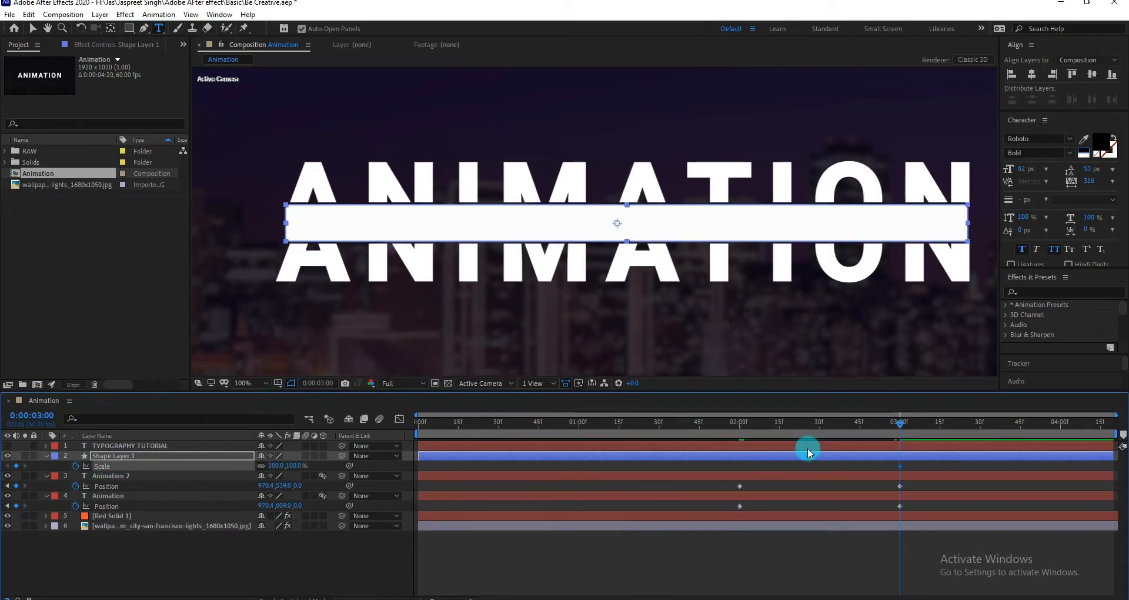
At 0:00:02:00, set Shape Layer 1's vertical scale to 0% with the width kept at 100%, and scrub through the bar's opening.
drag(765, 425, 739, 429)
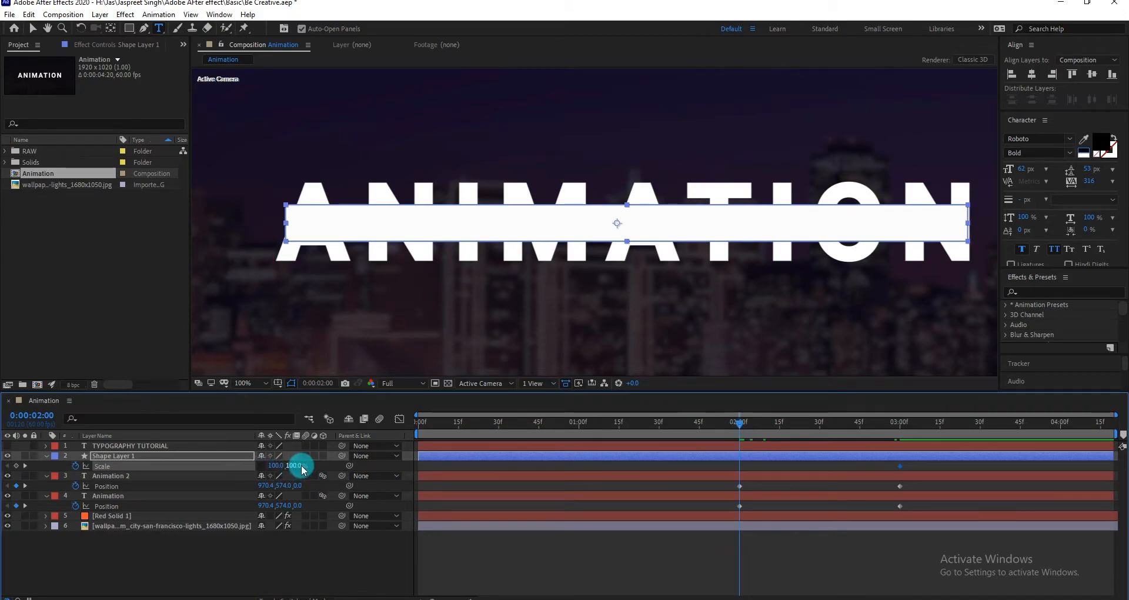
text(0)
key(Return)
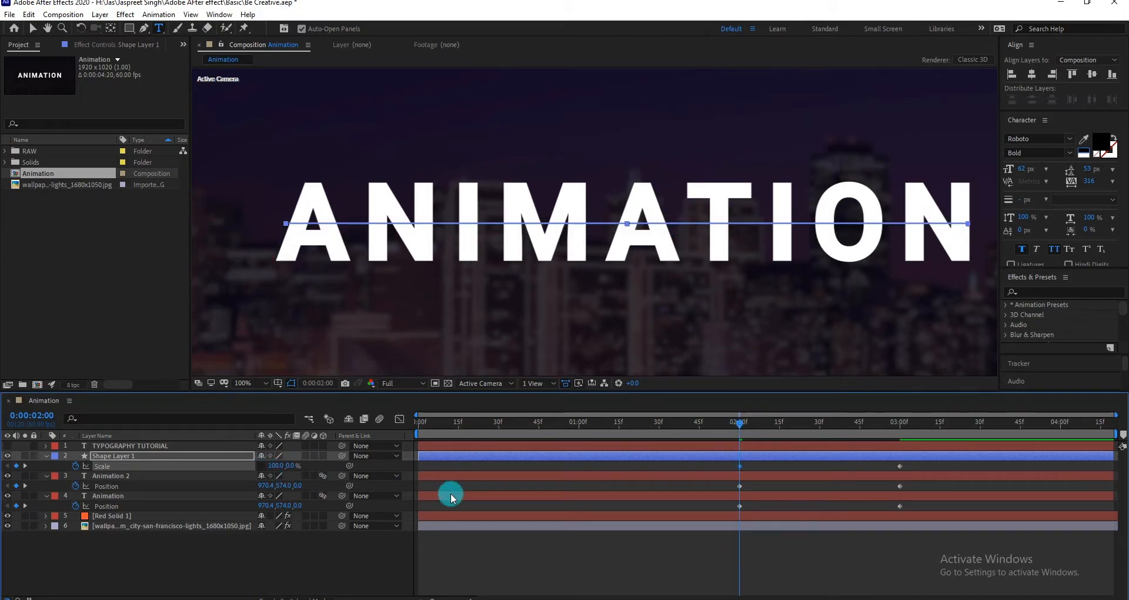
click(577, 563)
drag(740, 427, 899, 436)
Apply Easy Ease to all Scale and Position keyframes of Shape Layer 1, Animation 2 and Animation.
drag(731, 469, 908, 510)
right_click(898, 506)
mouse_move(912, 502)
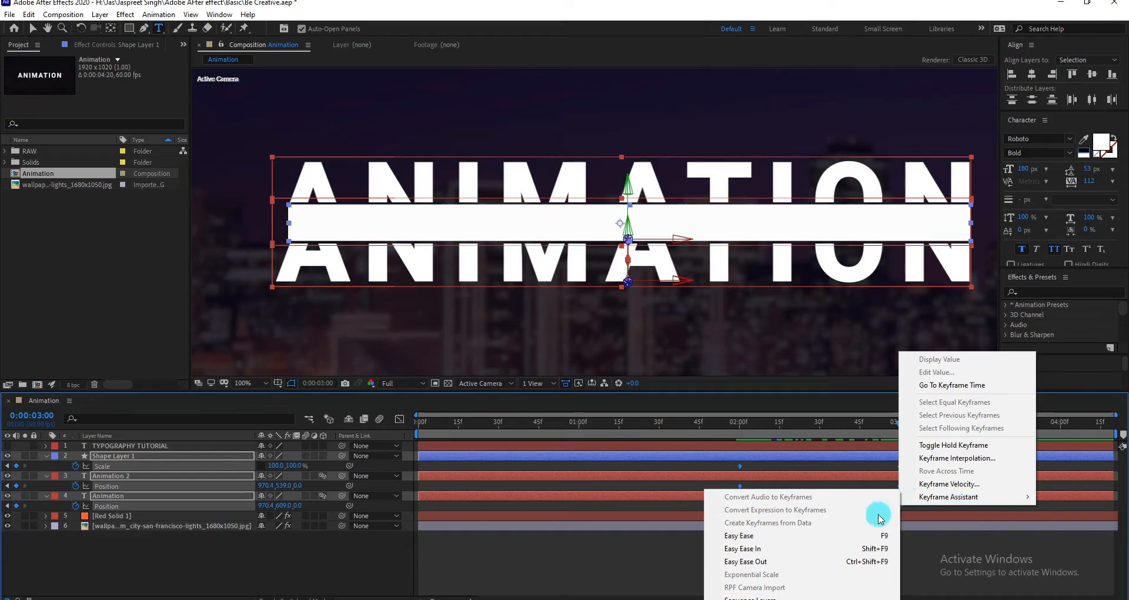
click(806, 535)
Make the TYPOGRAPHY TUTORIAL layer visible again.
click(59, 445)
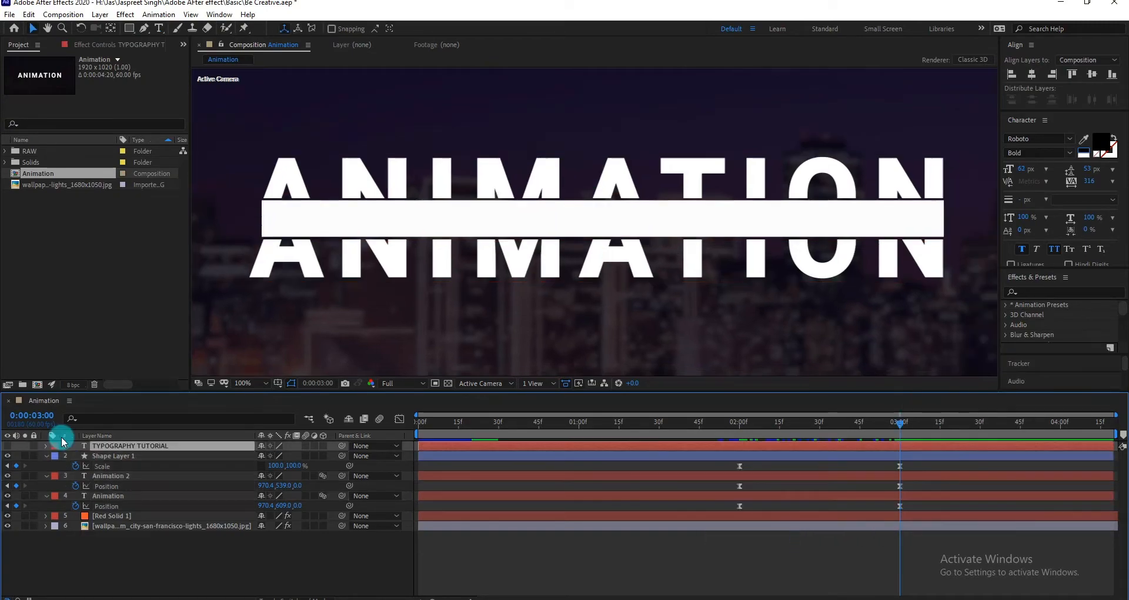
click(3, 445)
click(7, 445)
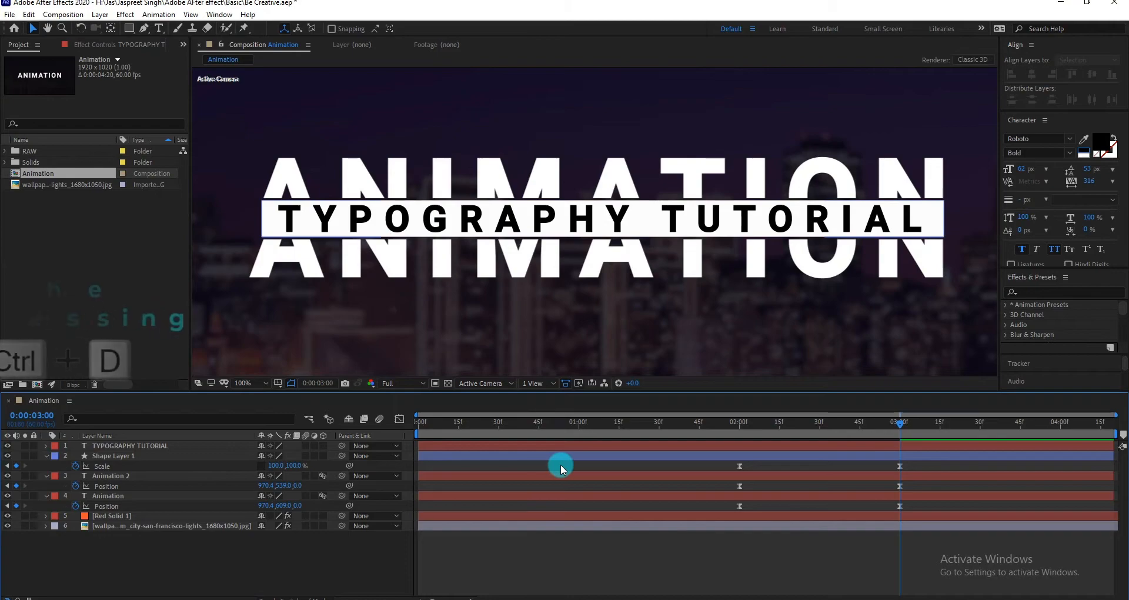
Duplicate Shape Layer 1 and place the duplicate above the TYPOGRAPHY TUTORIAL layer.
click(169, 458)
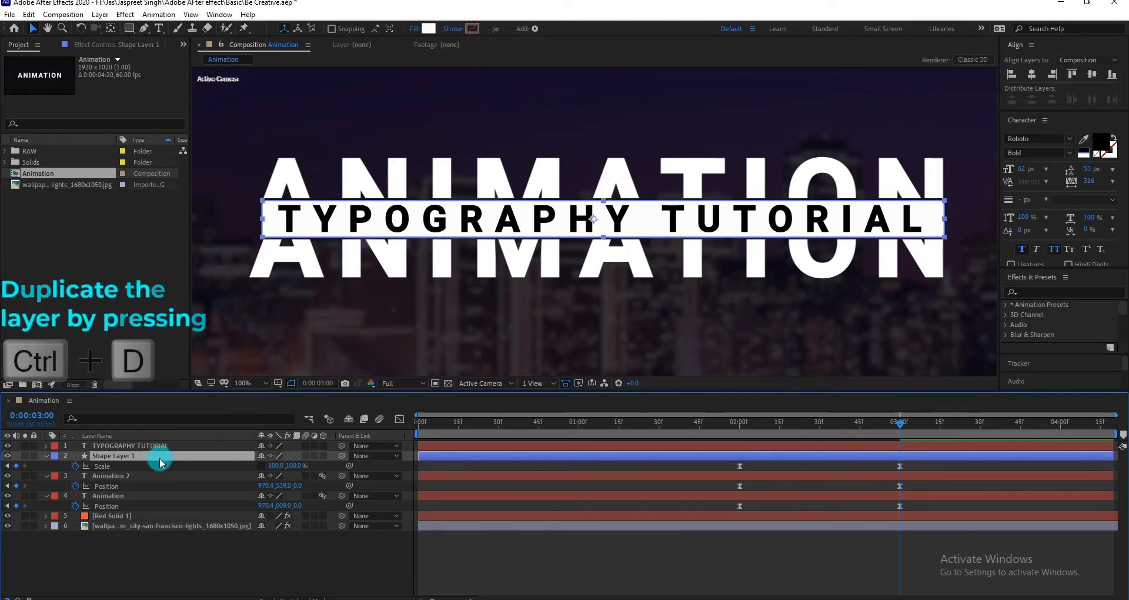
key(ctrl+d)
drag(154, 457, 189, 445)
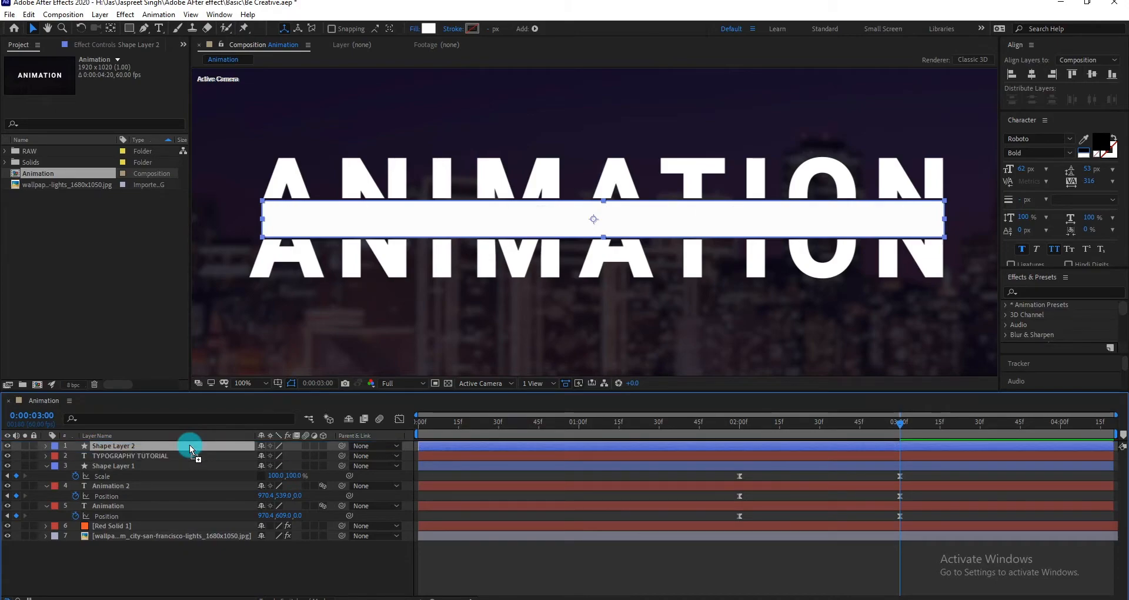
Show the track matte options and set the TYPOGRAPHY TUTORIAL layer to Alpha Matte "Shape Layer 2".
key(F4)
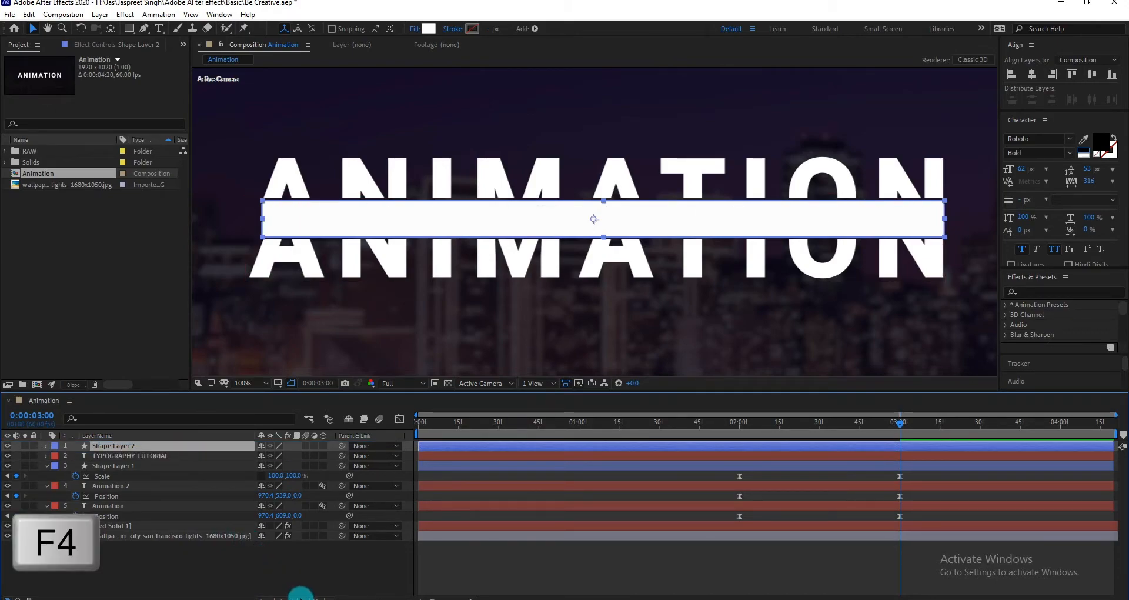
key(F4)
key(F4)
key(F4)
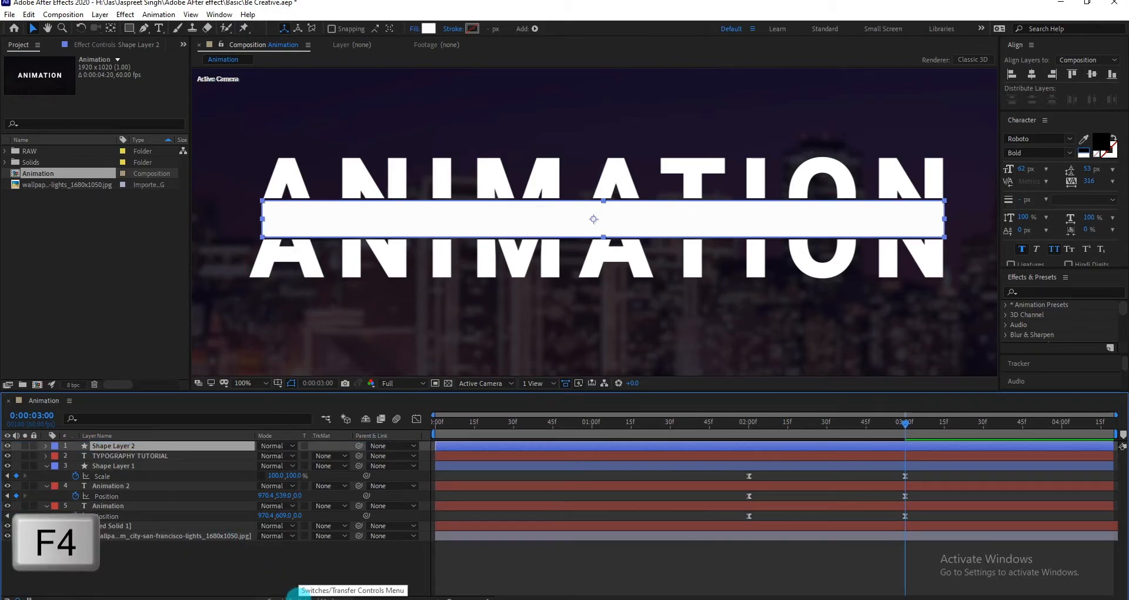
click(171, 456)
click(328, 458)
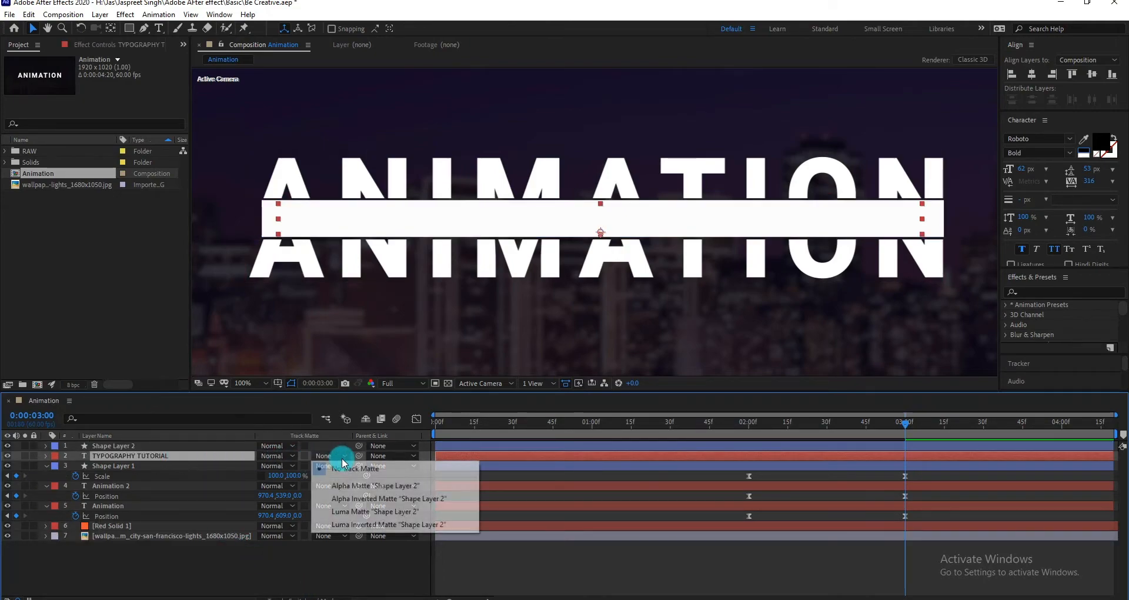
click(356, 485)
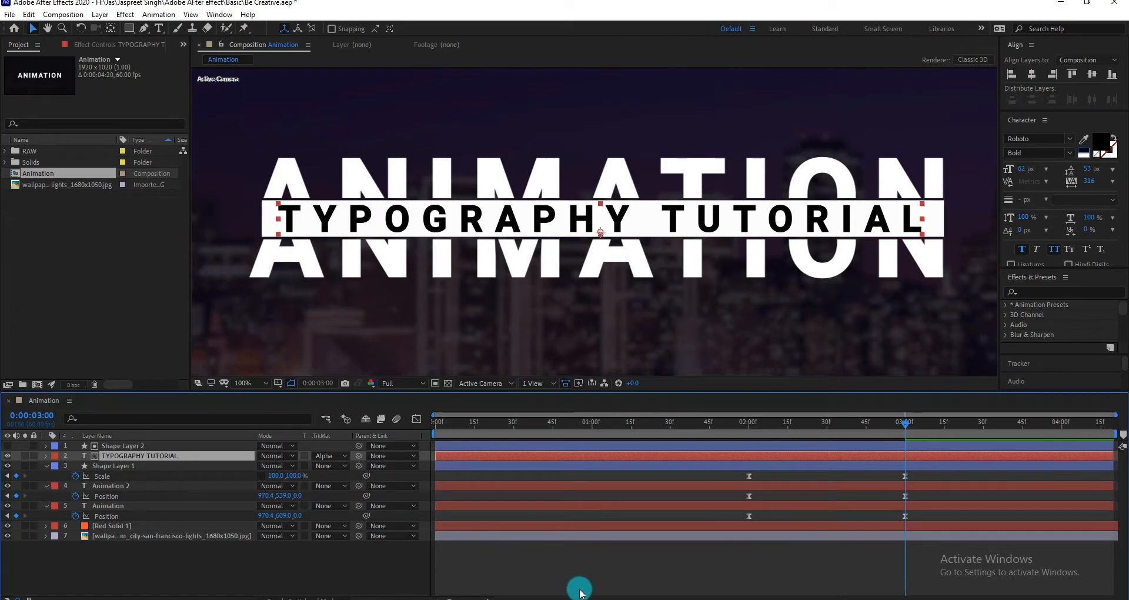
Scrub from 0:00:02:00 to about 0:00:03:00 to check the matted subtitle reveal.
click(771, 422)
drag(740, 429, 908, 440)
key(comma)
Apply the Gradient Ramp effect to the Animation text layer.
click(151, 506)
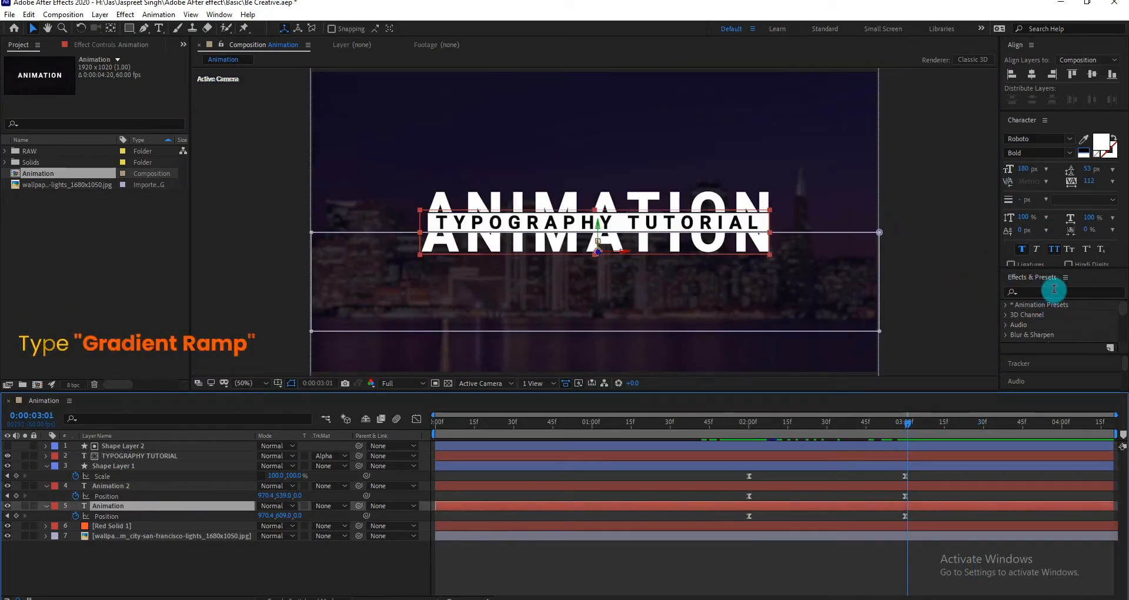
click(1053, 291)
text(gradient)
double_click(1082, 329)
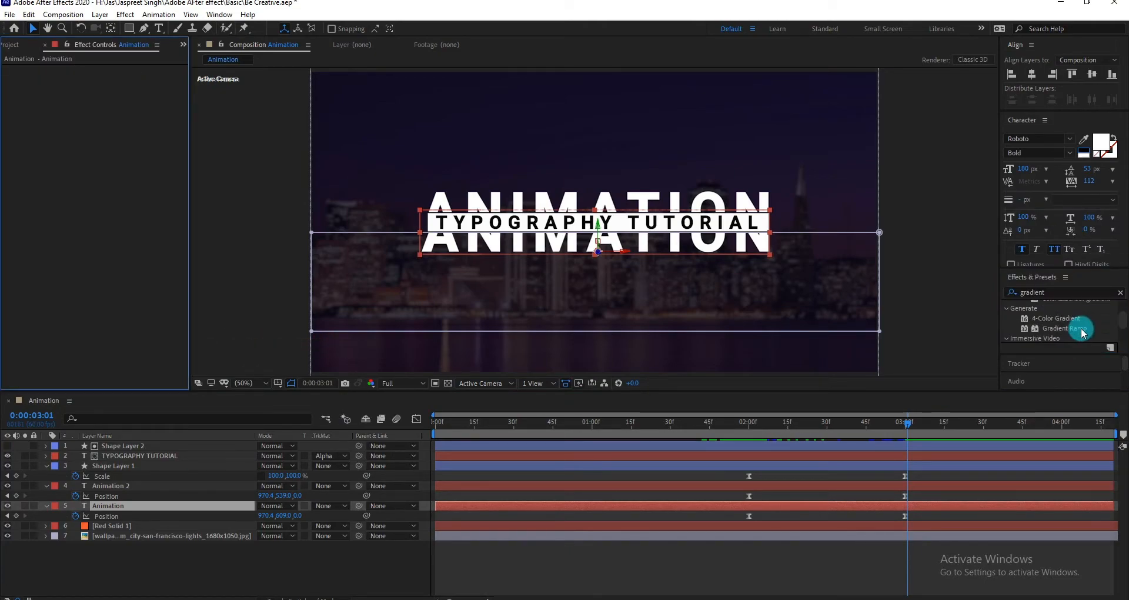
Set the Gradient Ramp's start color to orange FF6600 and its end color to magenta FF33CC.
click(110, 89)
text(FF6600)
key(Return)
click(110, 109)
text(FF33CC)
key(Return)
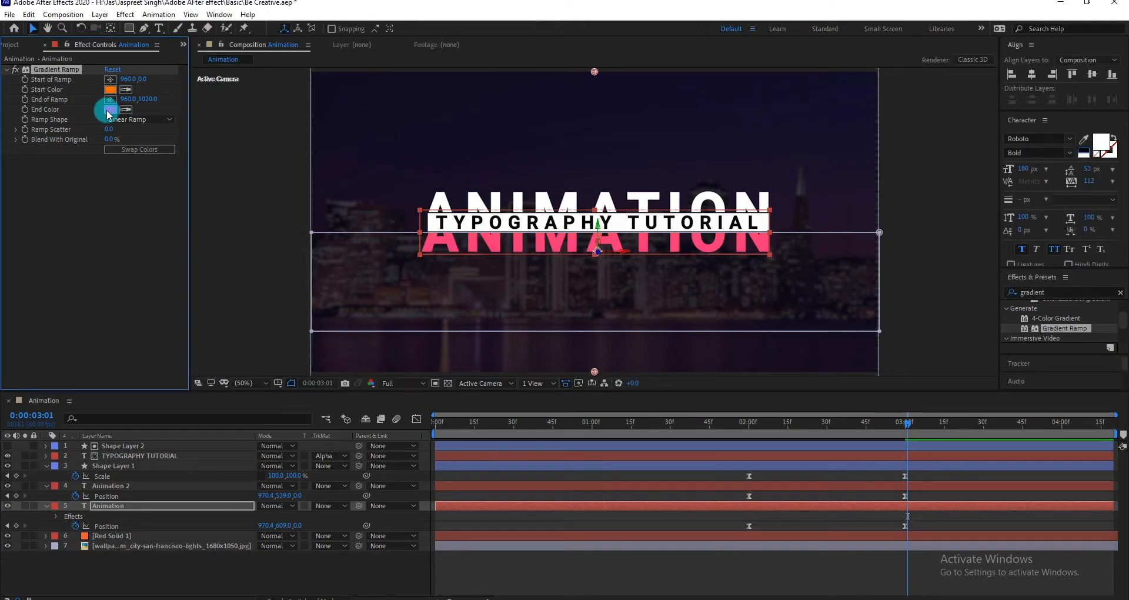
key(Return)
Copy the Gradient Ramp effect from the Animation layer onto the Animation 2 layer.
click(61, 270)
key(ctrl+c)
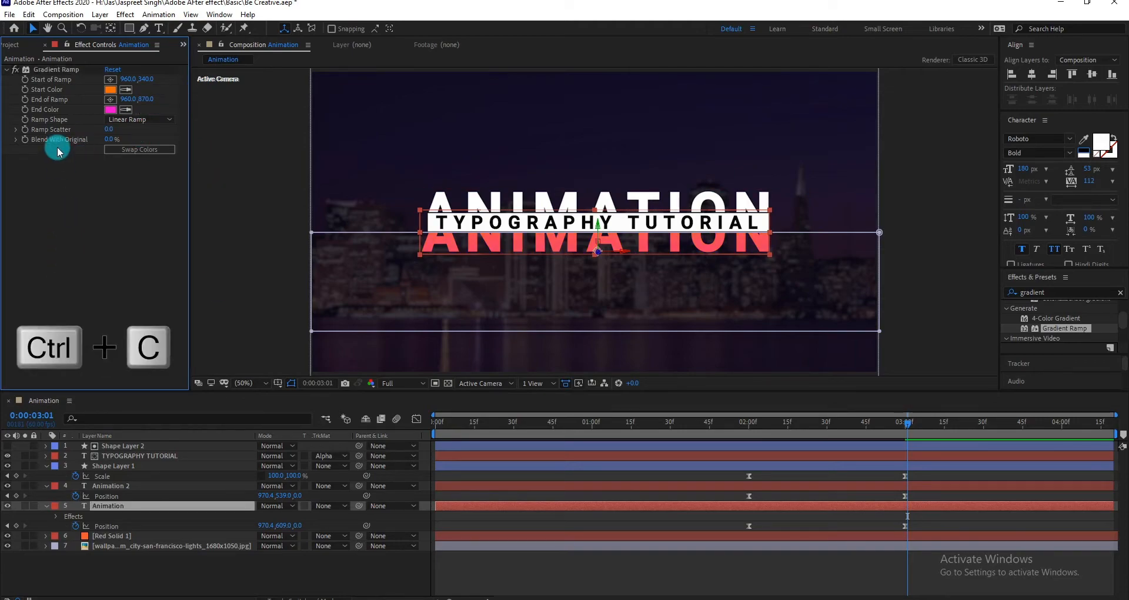
click(48, 70)
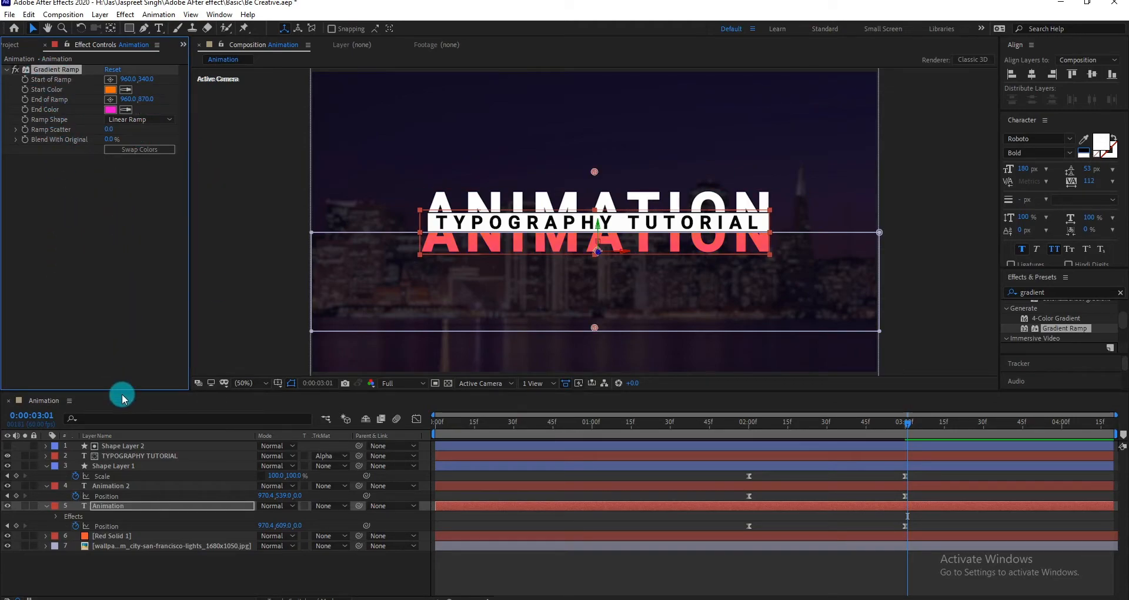
click(127, 486)
click(75, 118)
key(ctrl+v)
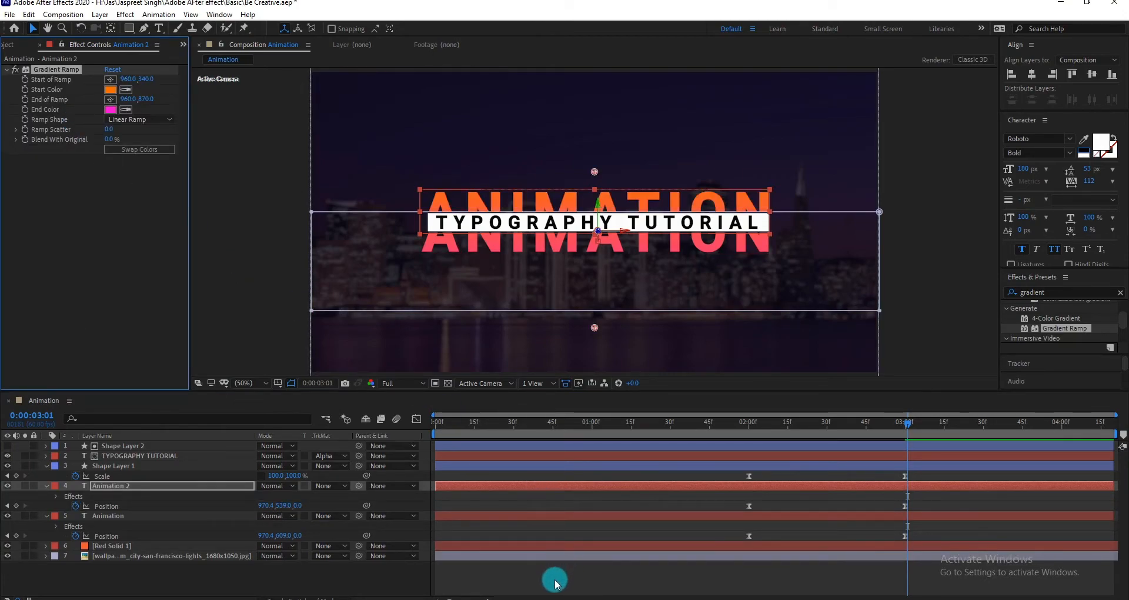
Play the composition from its start to check the gradient text reveal.
click(562, 562)
click(435, 422)
key(space)
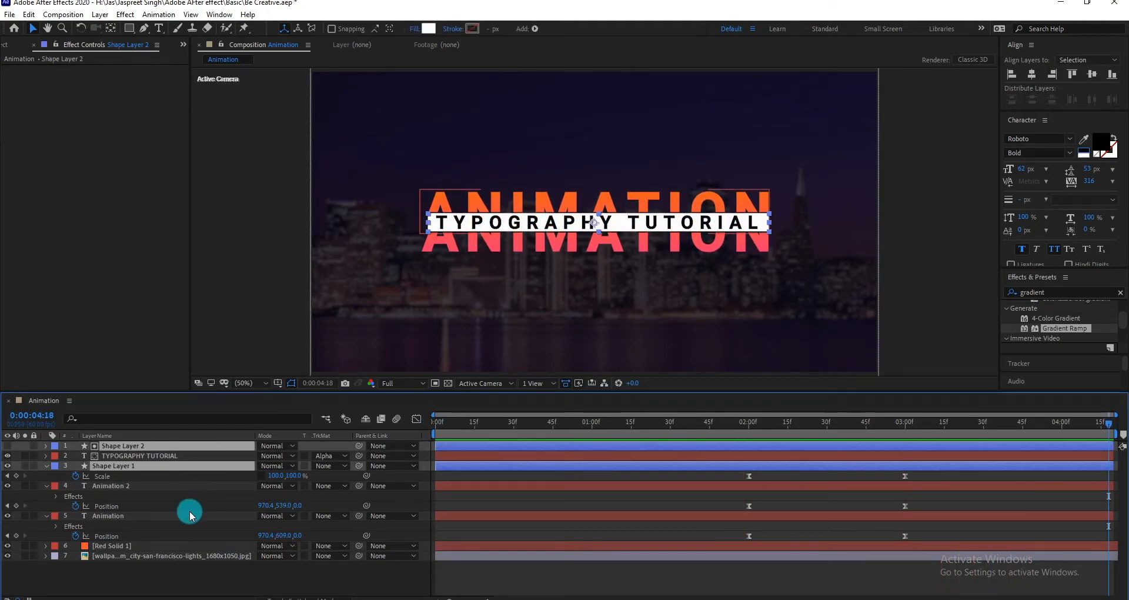
Reveal Shape Layer 2's Scale keyframes and reshape their speed curve to peak at about 0:00:02:14 with a long ease-out.
click(189, 446)
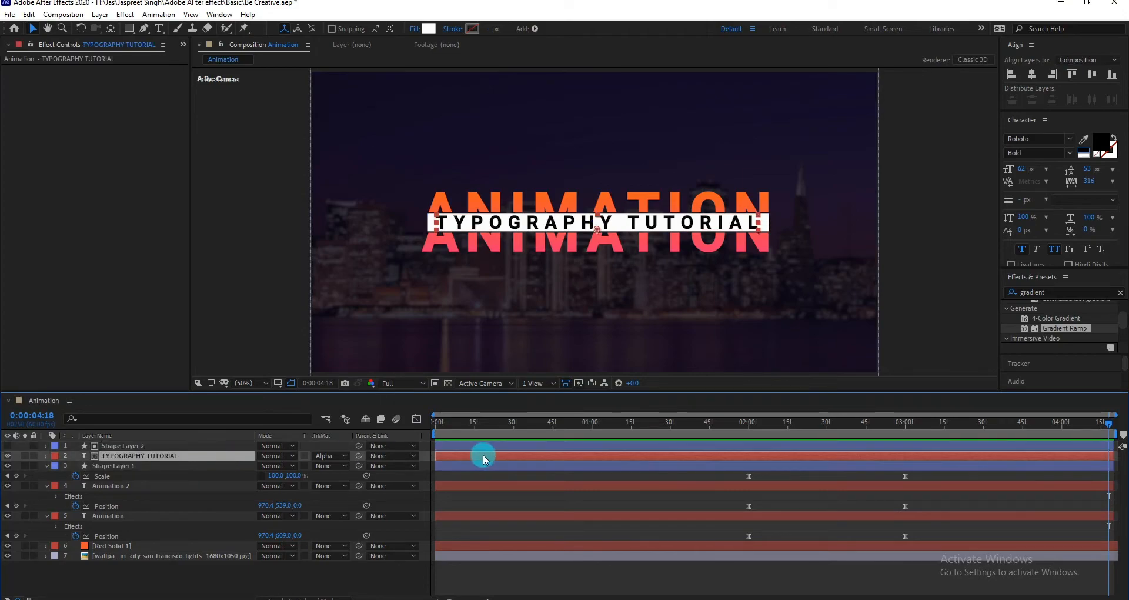
key(u)
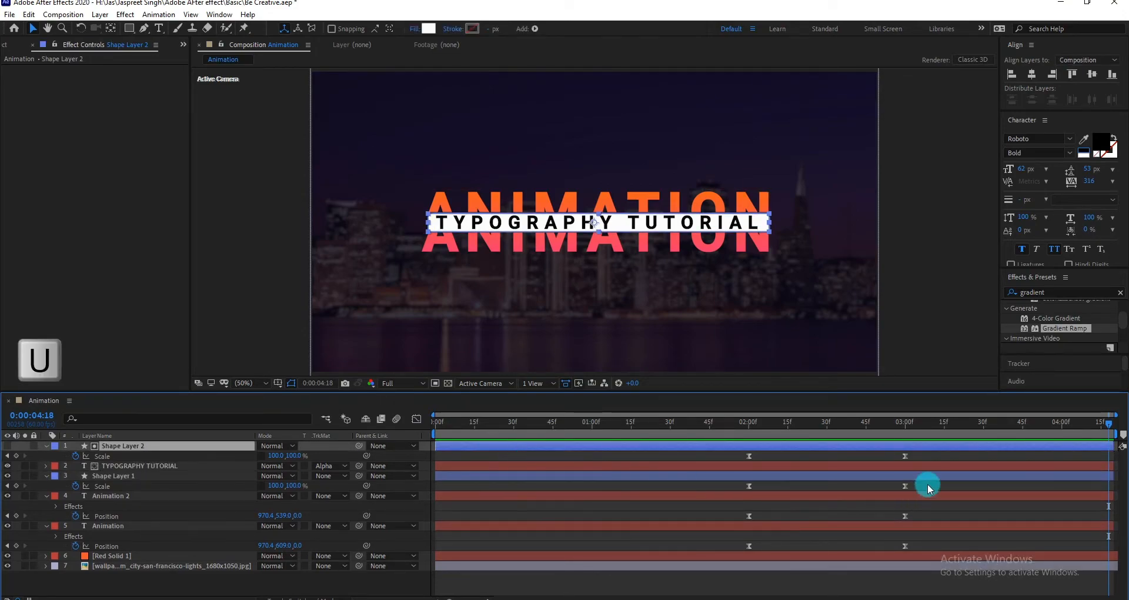
click(862, 453)
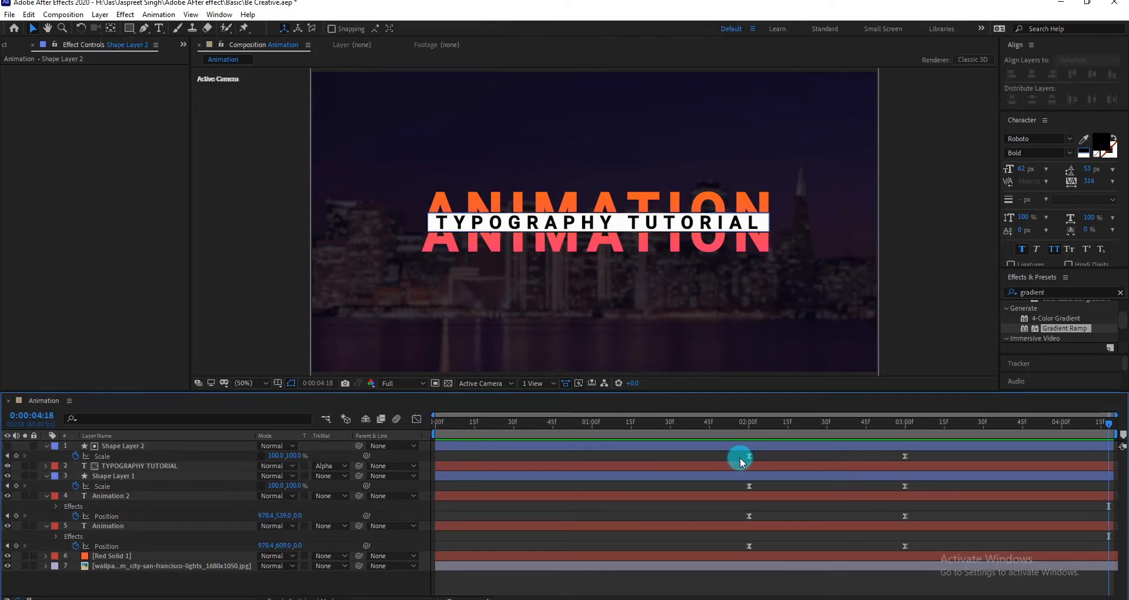
drag(740, 457, 937, 453)
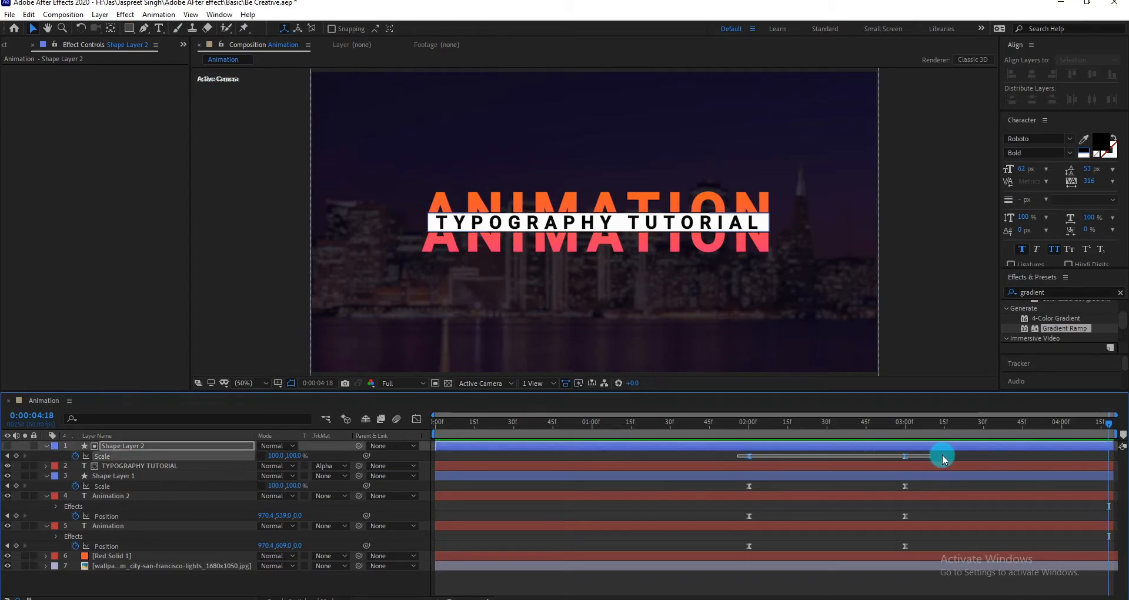
click(417, 420)
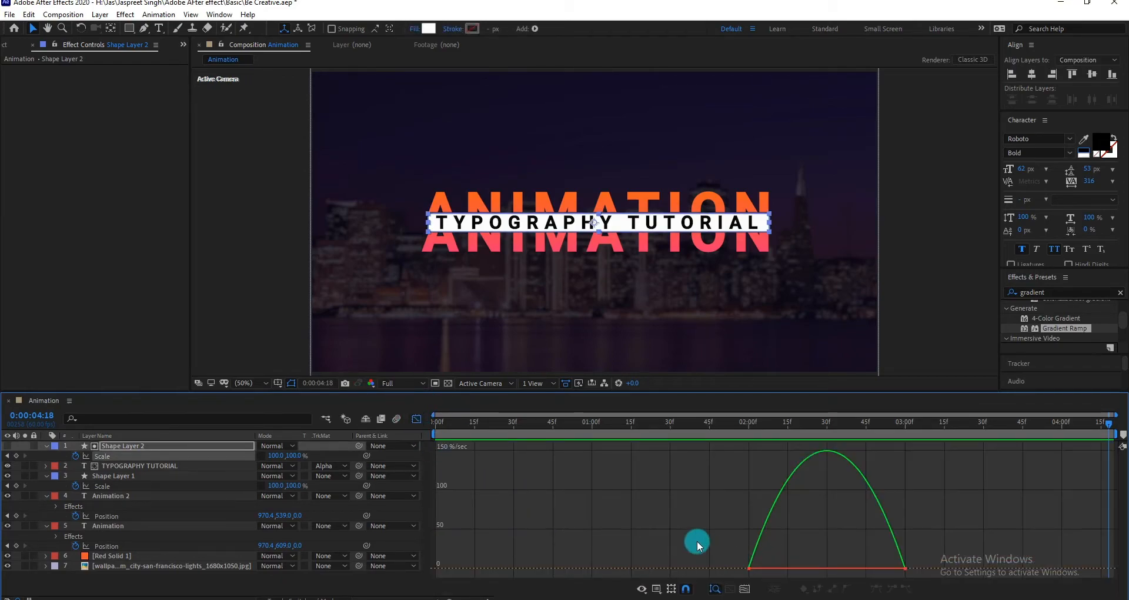
drag(900, 564, 839, 576)
click(743, 423)
key(space)
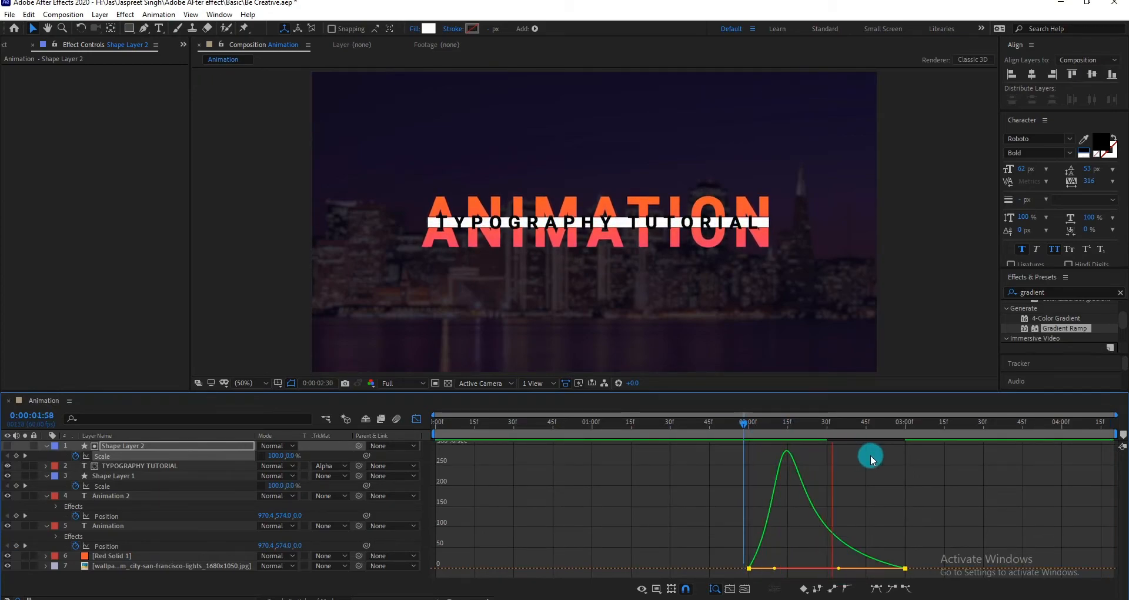
click(416, 418)
click(775, 422)
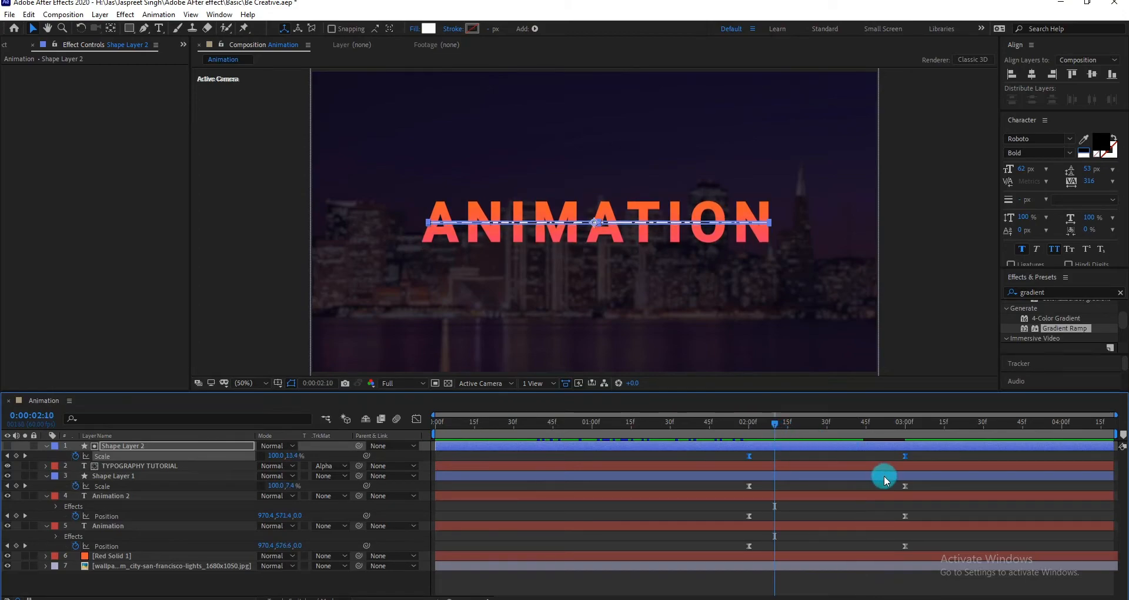
Reshape the speed curve of Shape Layer 1's two Scale keyframes to an early peak and slow ease-out.
drag(918, 485, 732, 487)
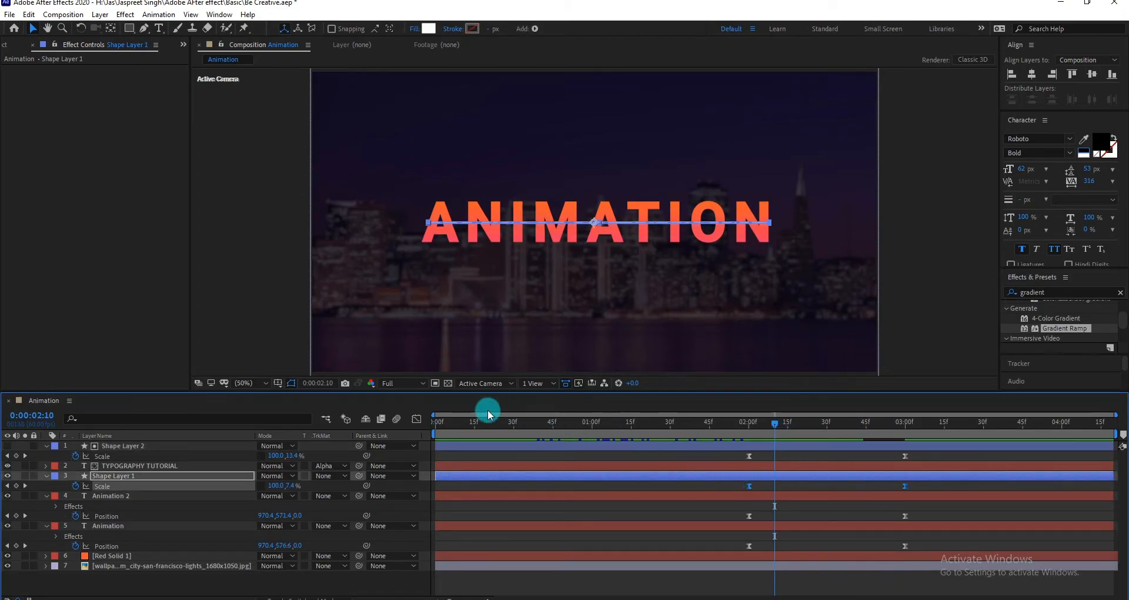
click(416, 419)
click(842, 422)
drag(876, 570, 844, 577)
drag(781, 433, 867, 432)
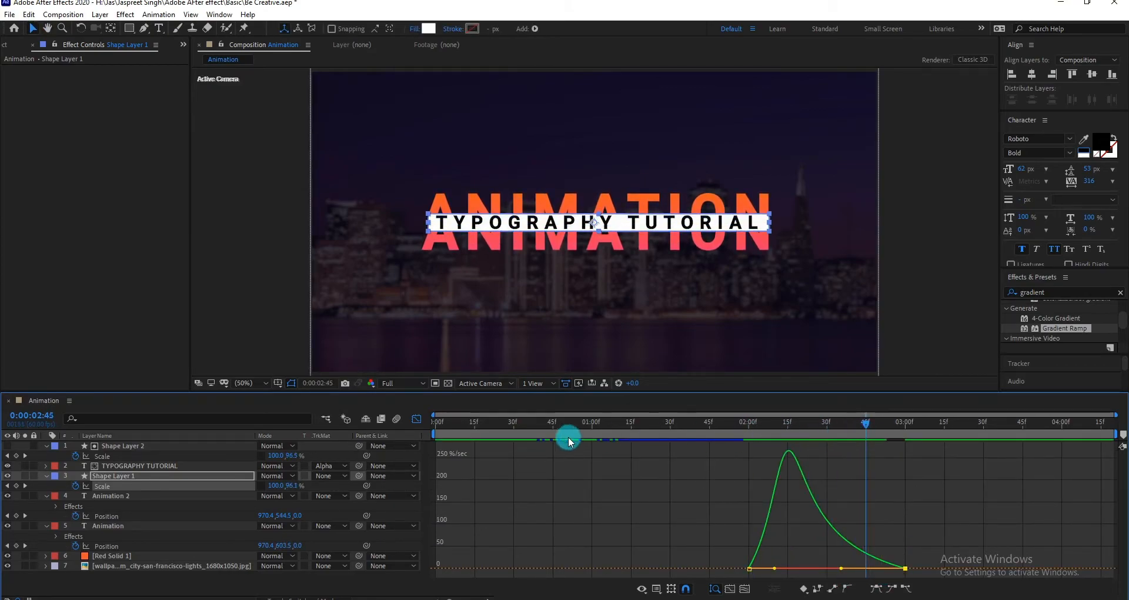
click(418, 419)
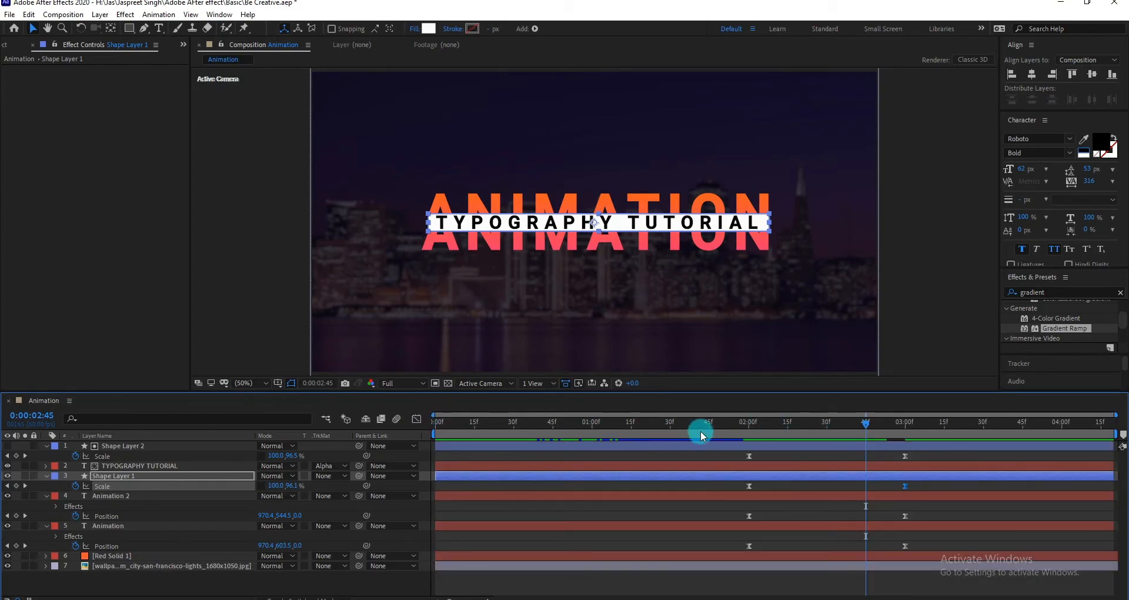
Reshape the speed curve of Animation 2's Position keyframes to an early peak and slow ease-out, and preview the motion.
key(shift+Page_Up)
drag(903, 513, 718, 510)
click(417, 418)
mouse_move(829, 551)
mouse_down()
mouse_move(917, 571)
mouse_move(840, 568)
mouse_up()
drag(782, 424, 746, 440)
key(space)
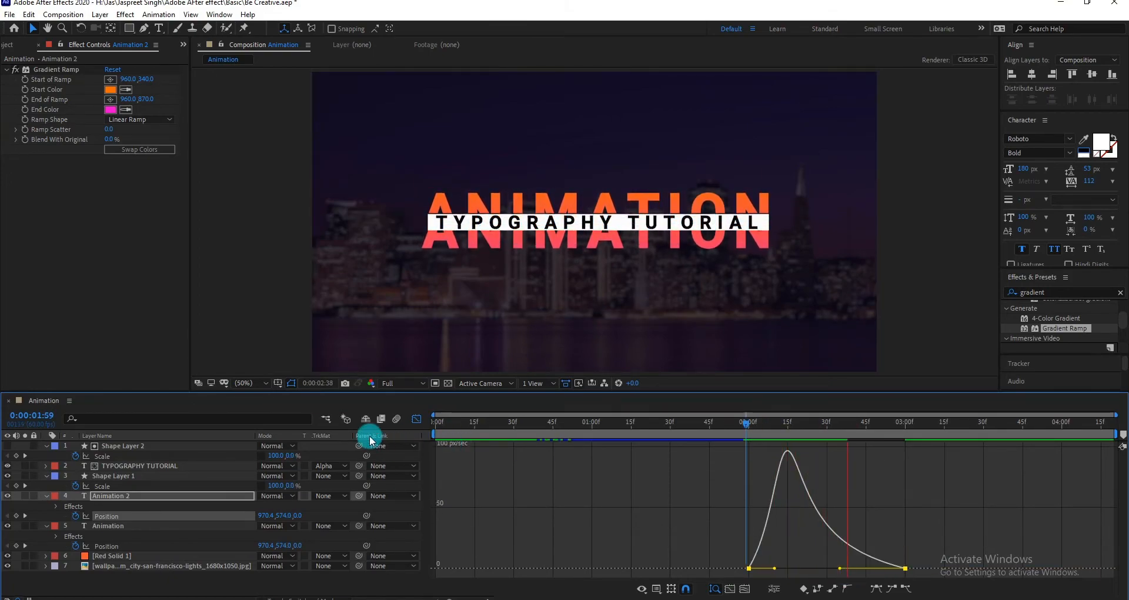
key(space)
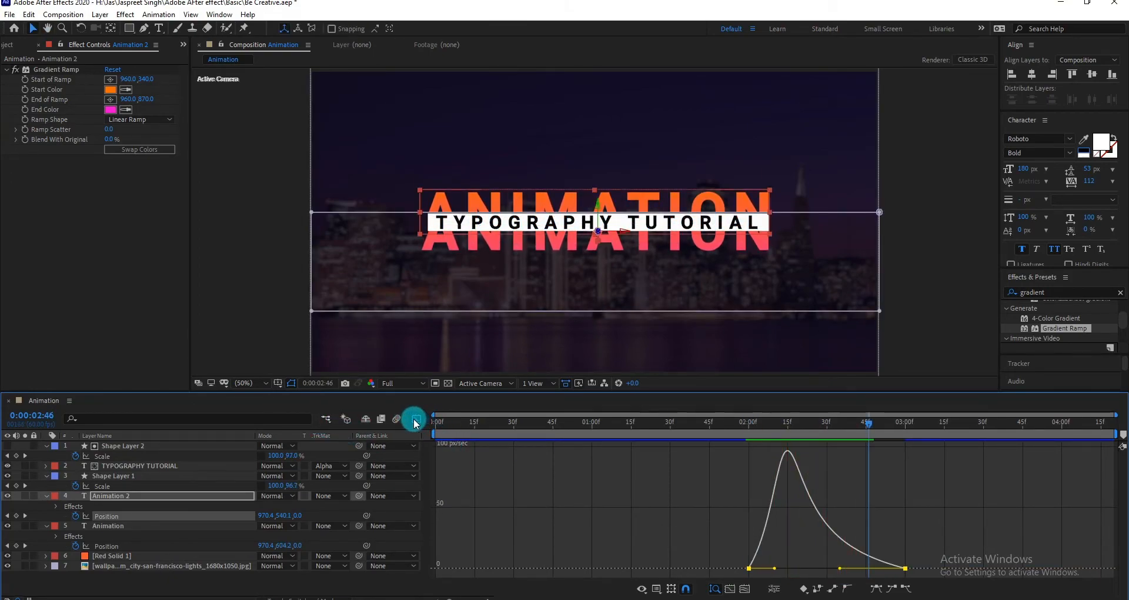
Reshape the speed curve of the Animation layer's Position keyframes to an early peak and slow ease-out, and preview it.
click(415, 419)
drag(905, 543, 697, 541)
click(416, 420)
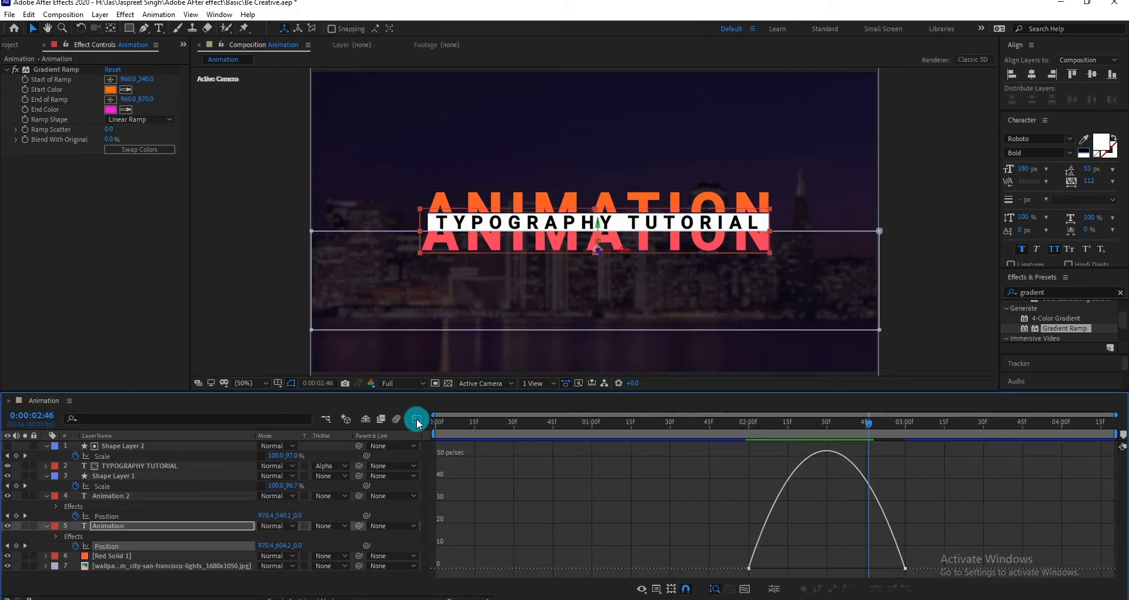
click(839, 423)
drag(869, 569, 762, 568)
click(728, 423)
click(981, 501)
key(space)
key(space)
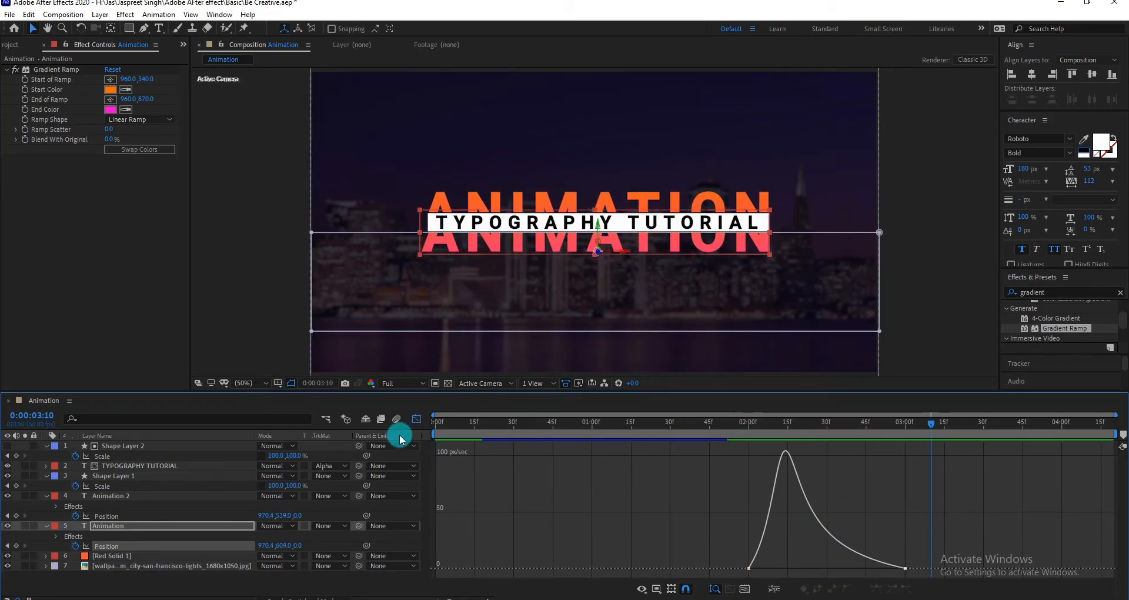
Pre-compose all seven layers into a new composition named "Start Animation", moving all attributes into it.
click(147, 448)
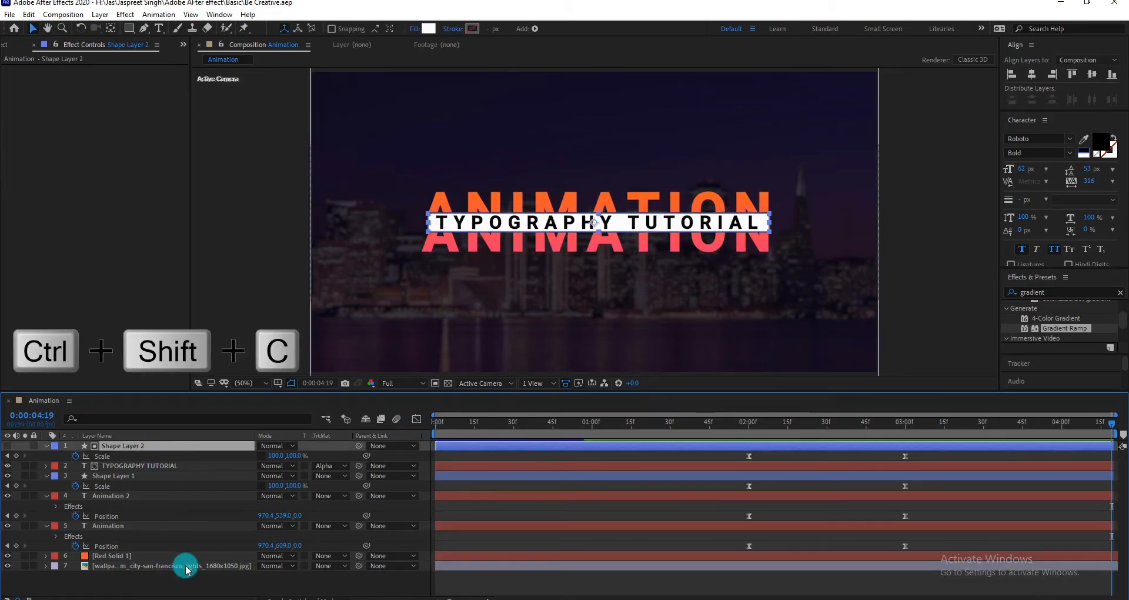
shift+click(186, 566)
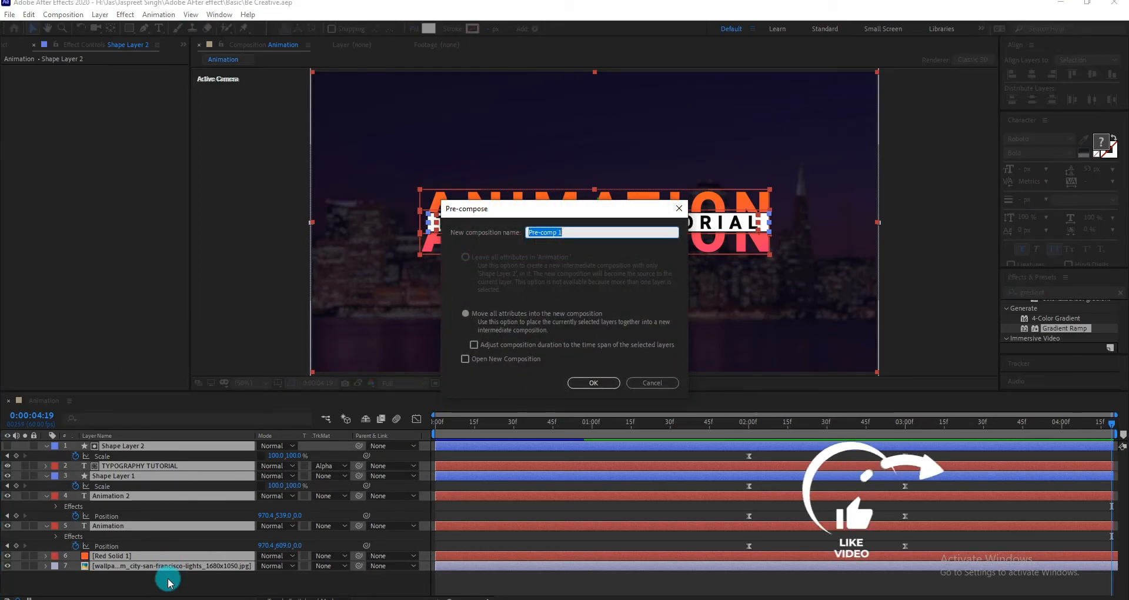
text(Start )
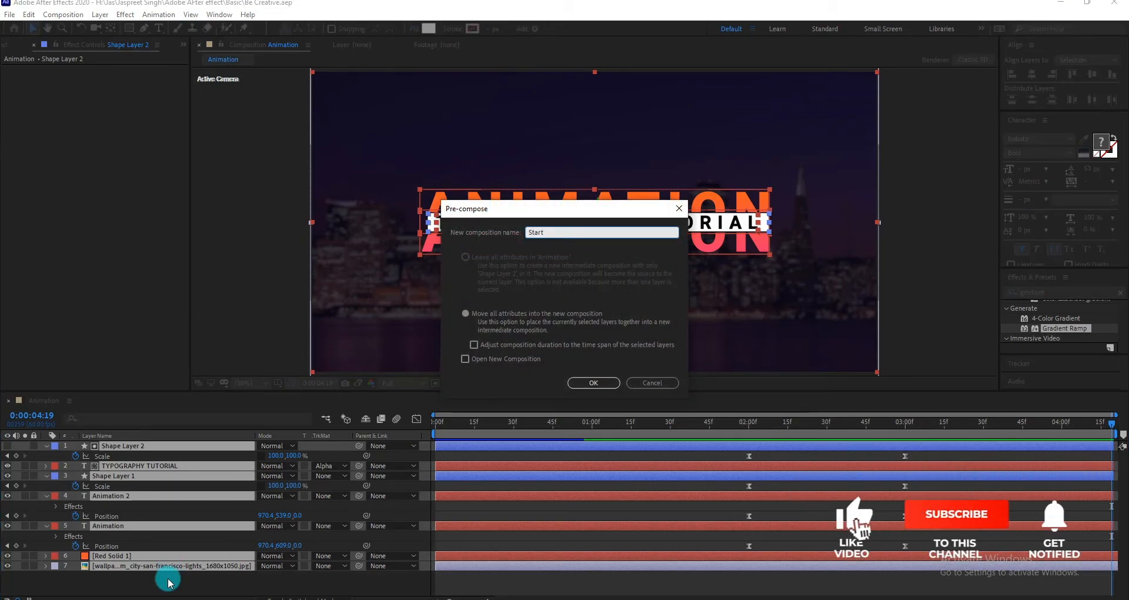
text(Anum)
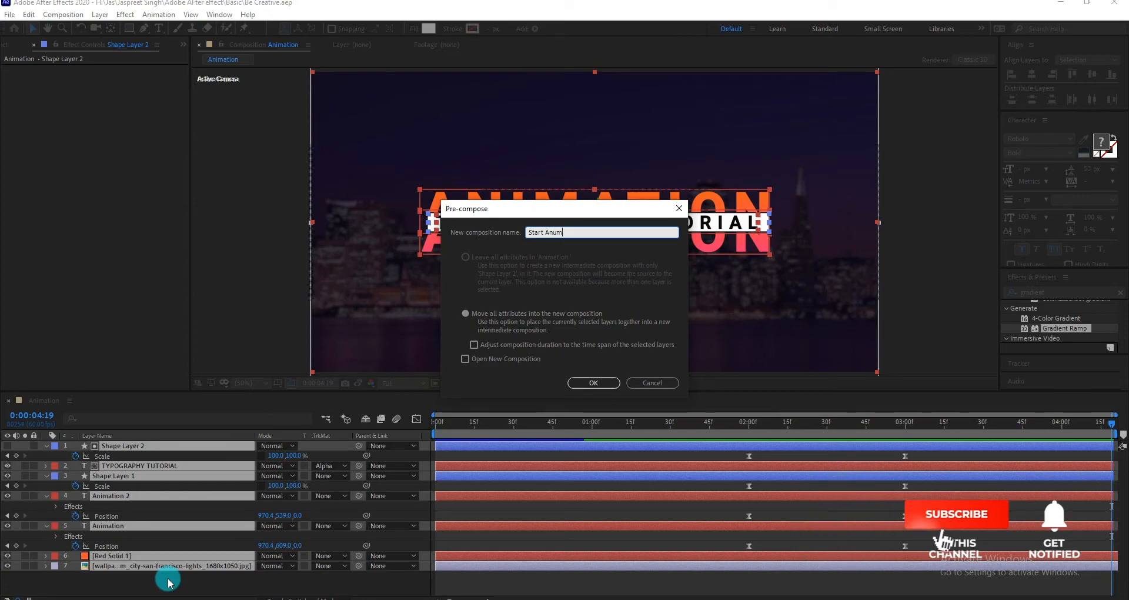
key(BackSpace)
key(BackSpace)
text(imation)
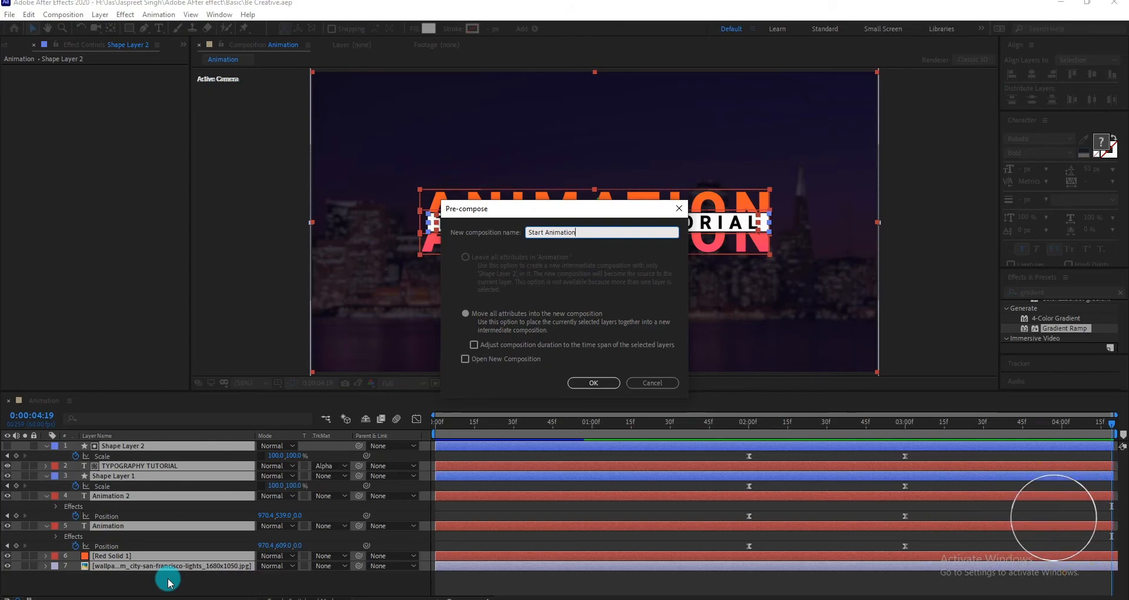
click(593, 383)
Duplicate the Start Animation layer and rename the upper copy "End Animation".
drag(487, 424, 950, 451)
click(221, 523)
click(153, 446)
key(ctrl+d)
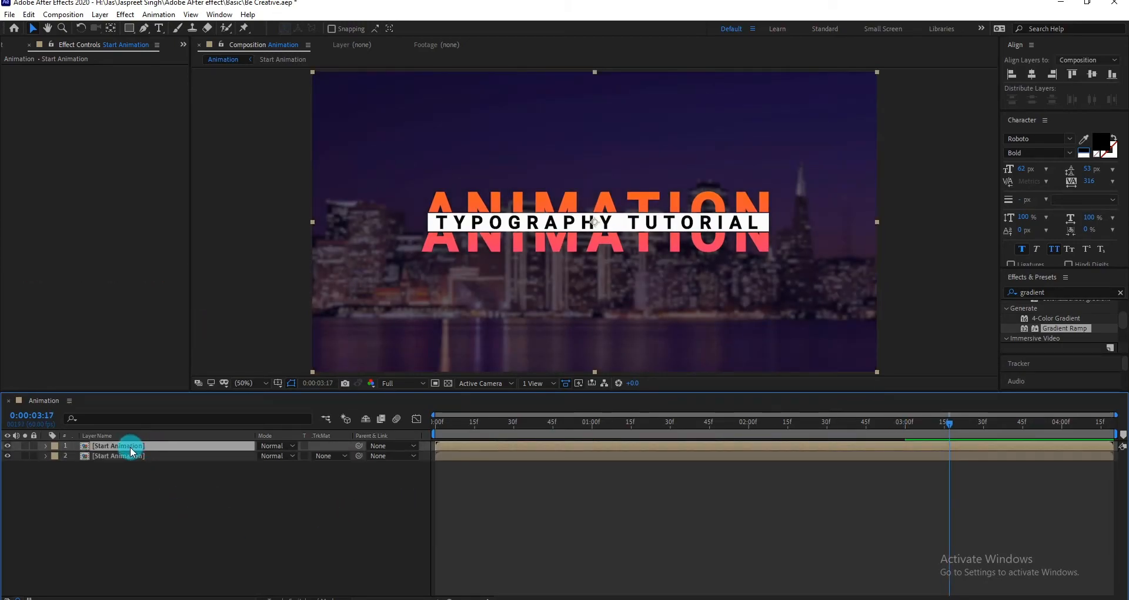
key(Return)
text(End Animat)
text(ion)
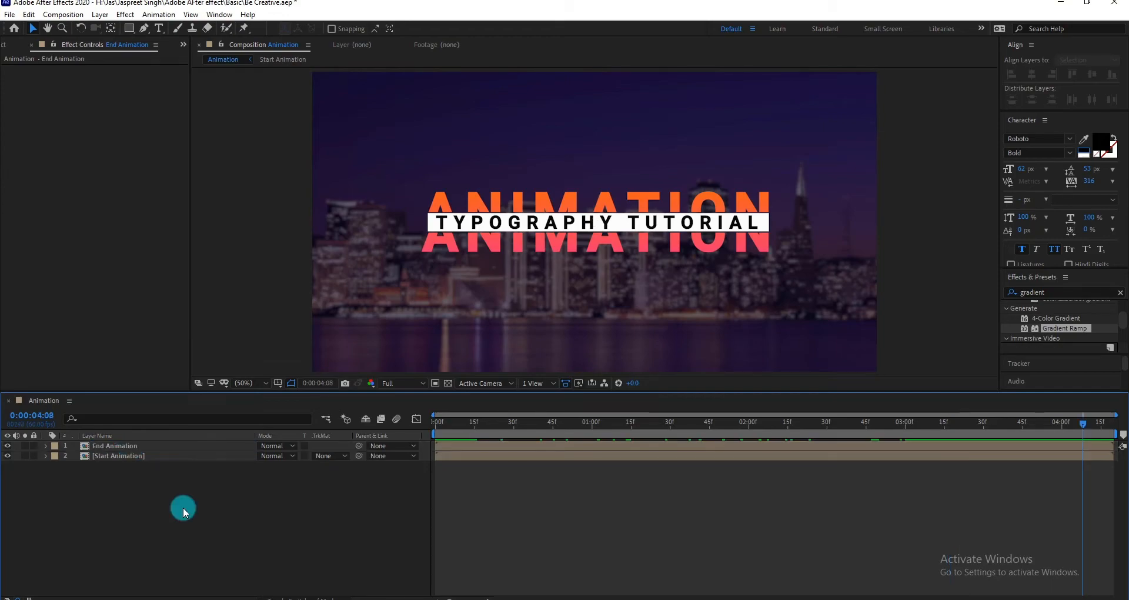
Lengthen the Animation composition's duration in its composition settings.
right_click(175, 498)
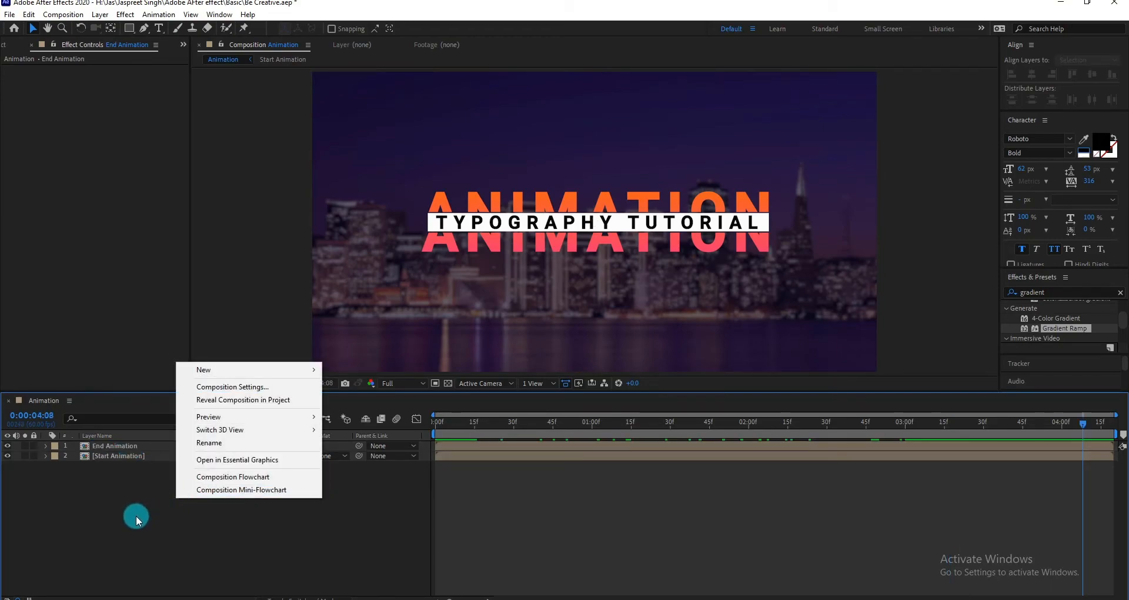
click(253, 387)
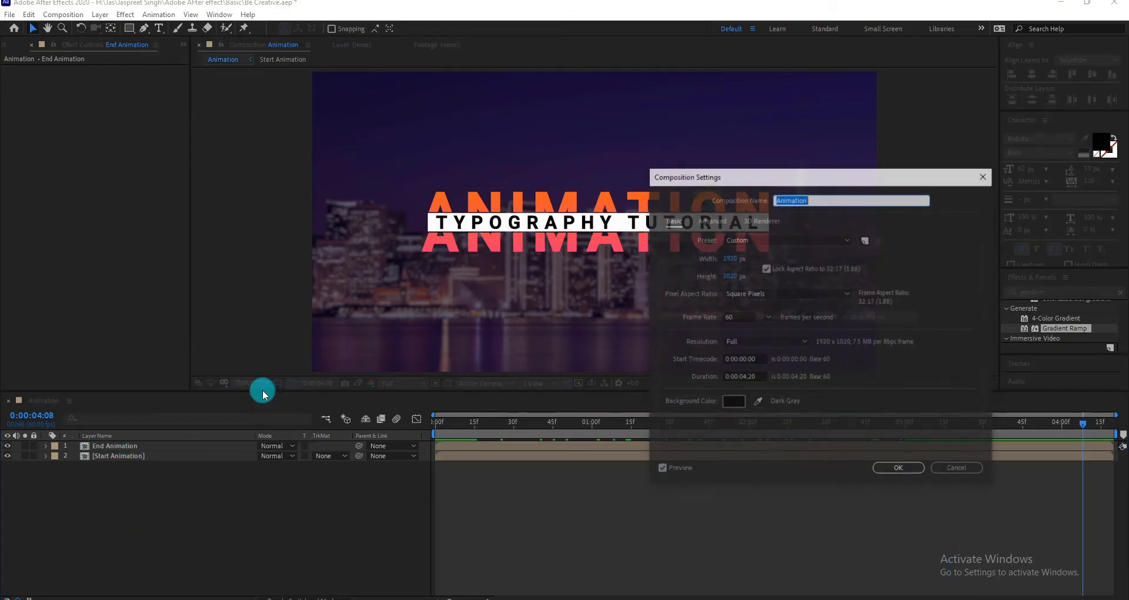
click(753, 377)
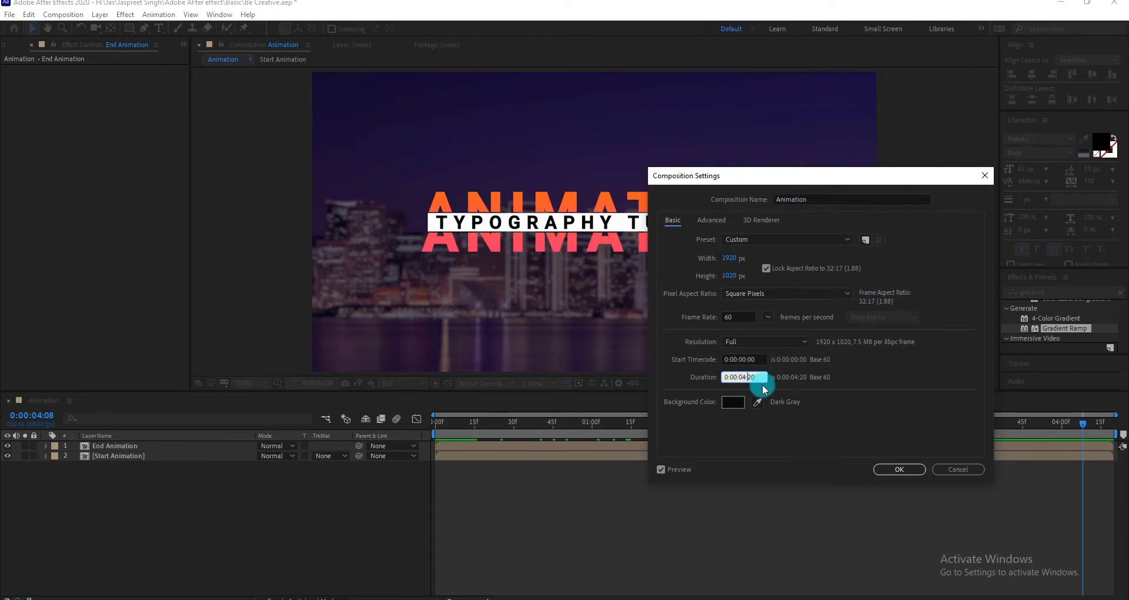
key(BackSpace)
text(4)
key(Return)
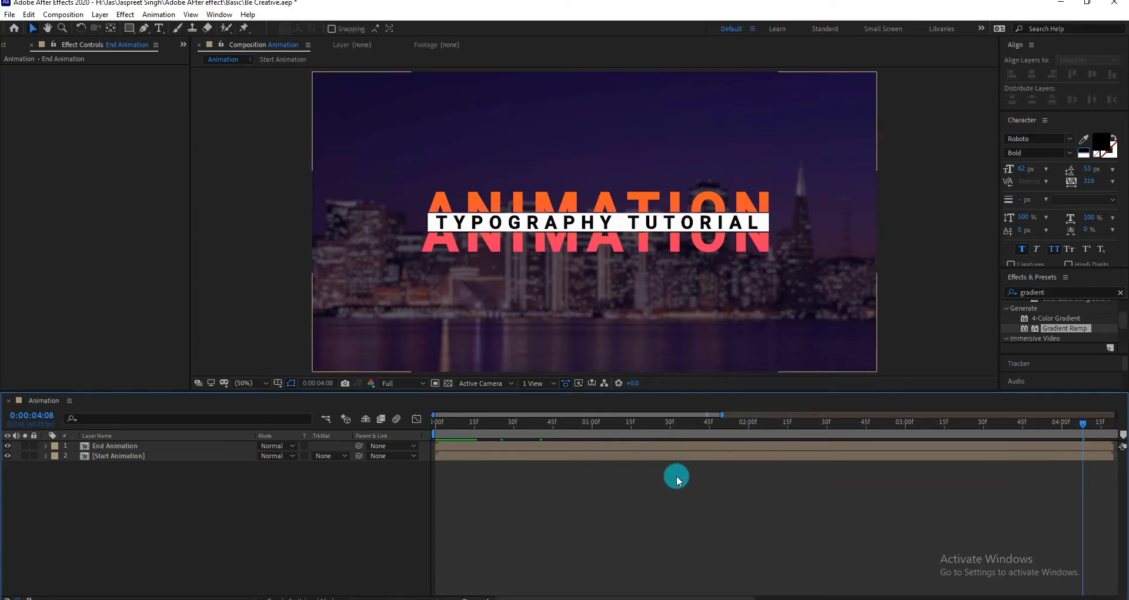
Place the End Animation layer directly after the end of Start Animation and time-reverse it.
drag(723, 413, 934, 414)
drag(647, 449, 862, 452)
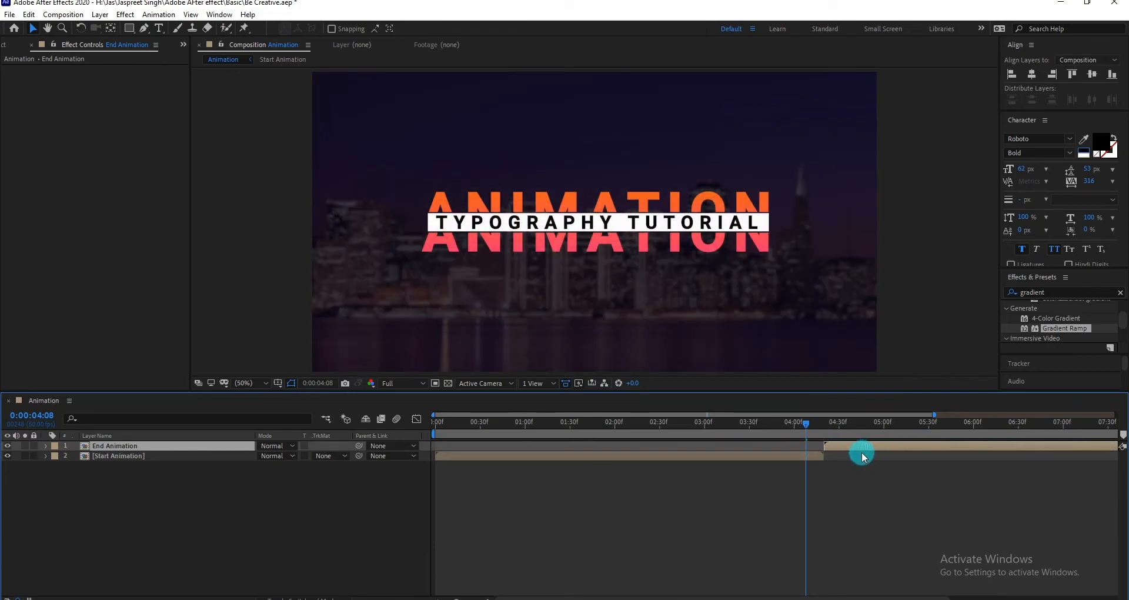
right_click(862, 449)
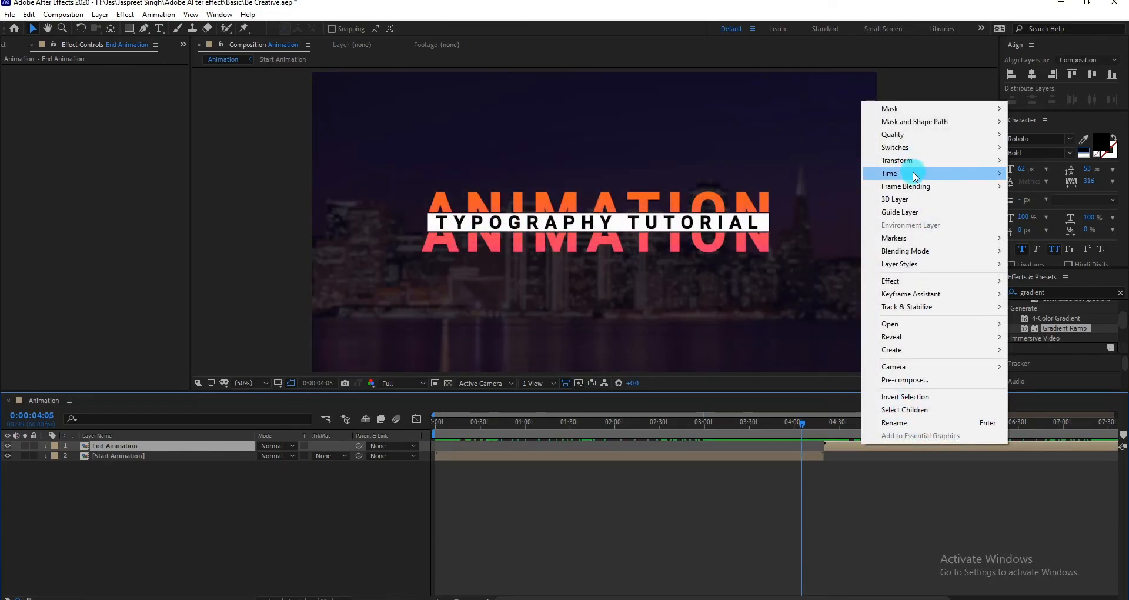
mouse_move(917, 173)
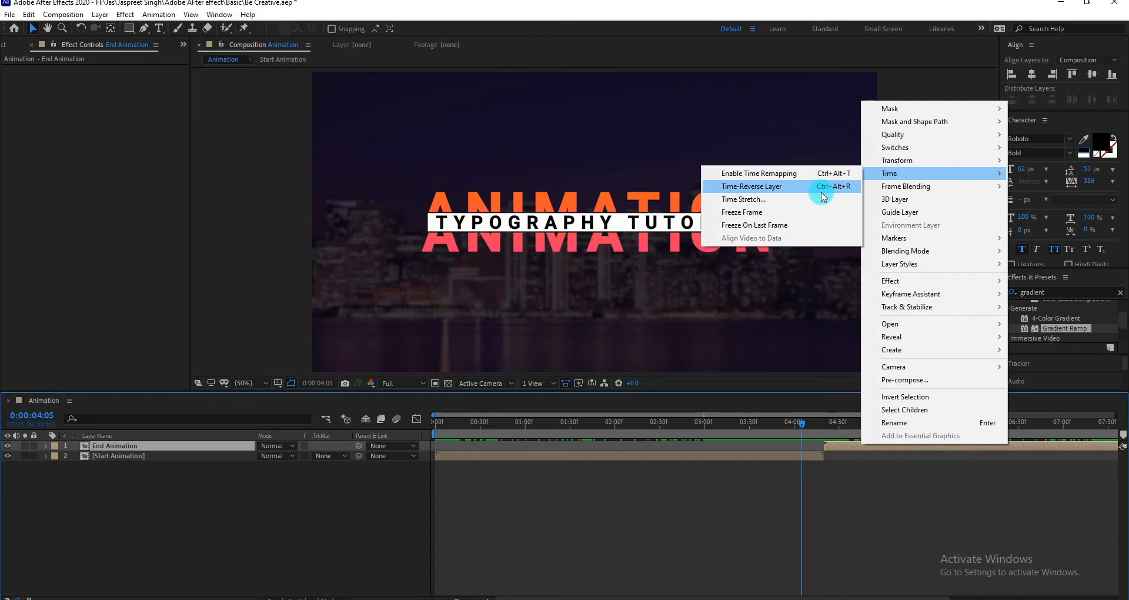
click(822, 193)
Trim the end of Start Animation and the start of End Animation so the two layers meet at 0:00:03:41.
drag(888, 426, 785, 448)
drag(732, 419, 943, 430)
mouse_move(824, 450)
mouse_down()
mouse_move(945, 456)
mouse_move(834, 457)
mouse_up()
drag(812, 418, 766, 470)
drag(821, 446, 776, 458)
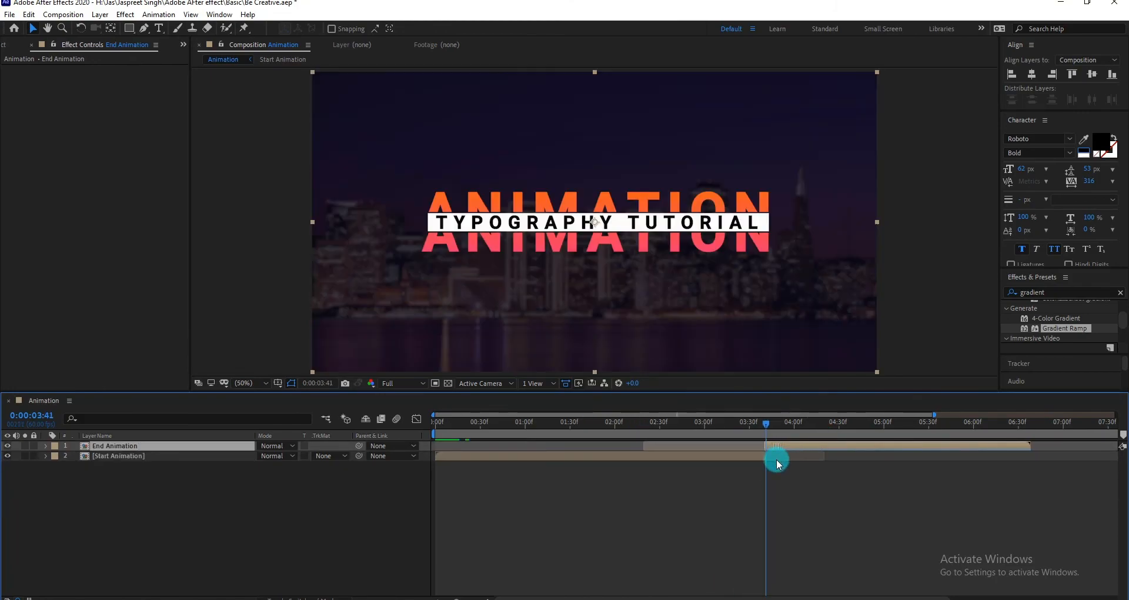